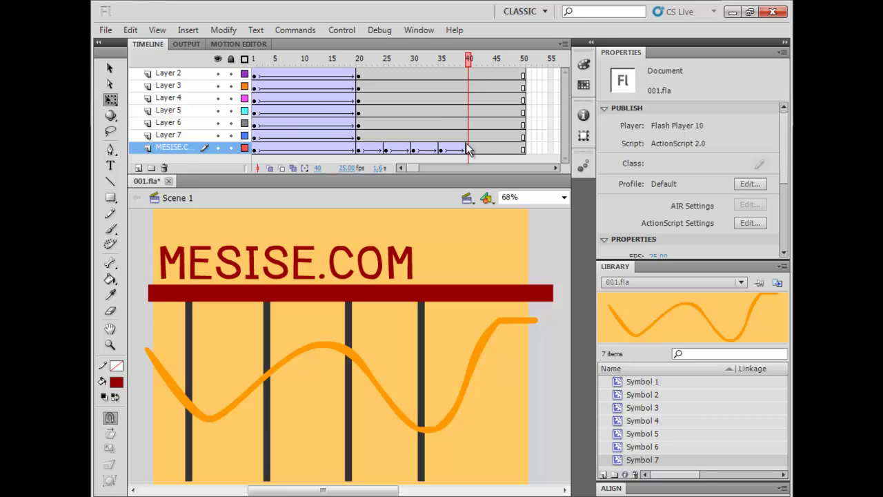
Set the motion tween on Layer 2 to rotate clockwise (CW)
left_click_drag(289, 59, 222, 85)
key("ctrl+minus")
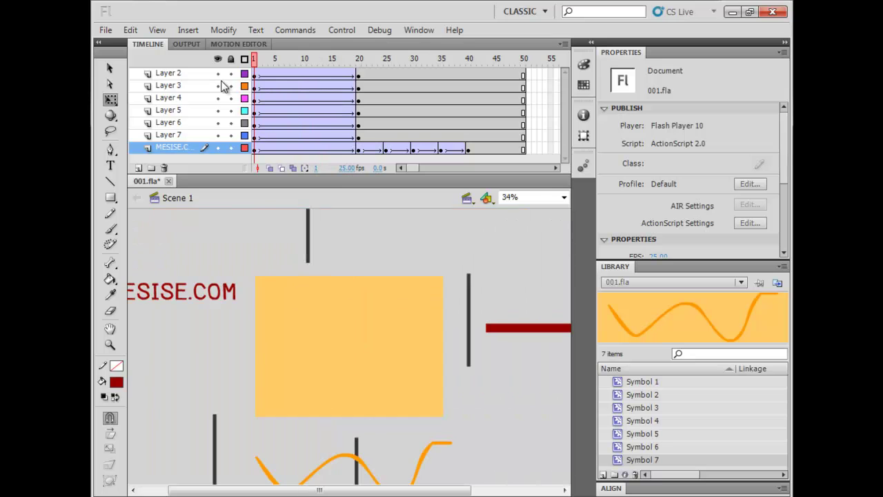
mouse_move(288, 59)
left_mouse_down()
mouse_move(269, 61)
mouse_move(302, 59)
mouse_move(294, 61)
left_mouse_up()
left_click(308, 76)
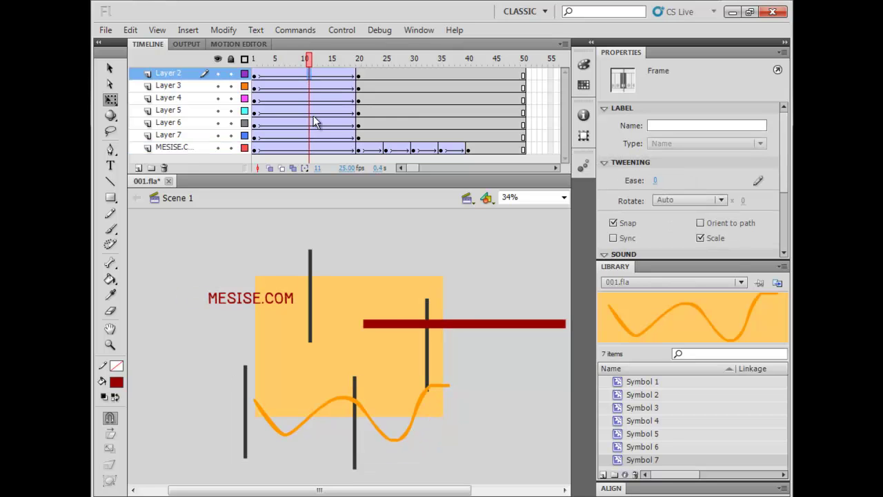
left_click(304, 100)
left_click(303, 74)
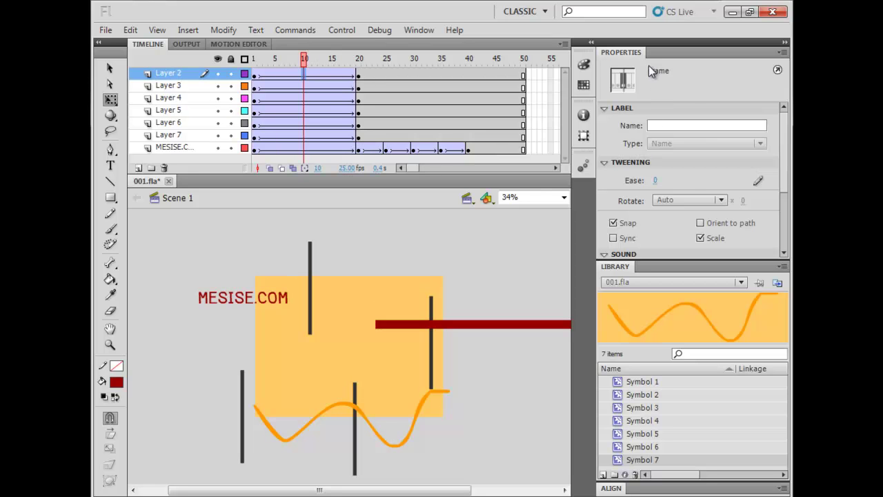
left_click(689, 202)
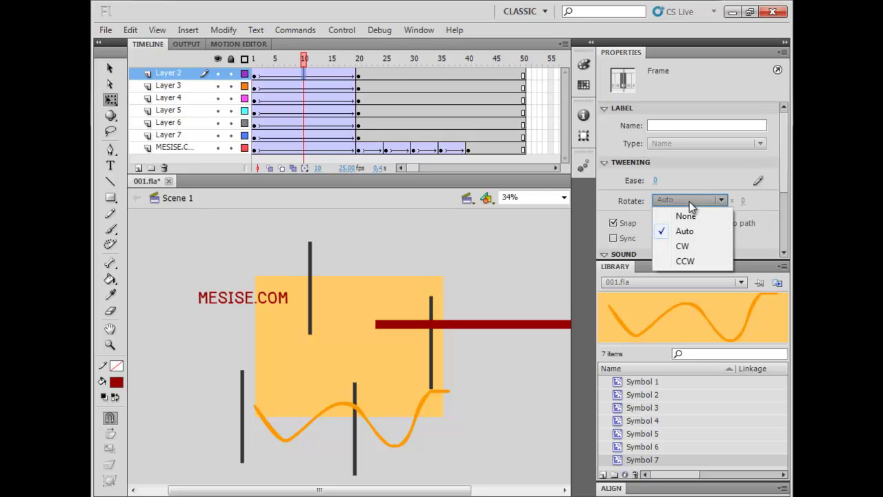
left_click(717, 248)
Select tween frames across all layers and set their rotation to CW
left_click(258, 60)
left_click_drag(258, 59, 294, 179)
left_click(300, 85)
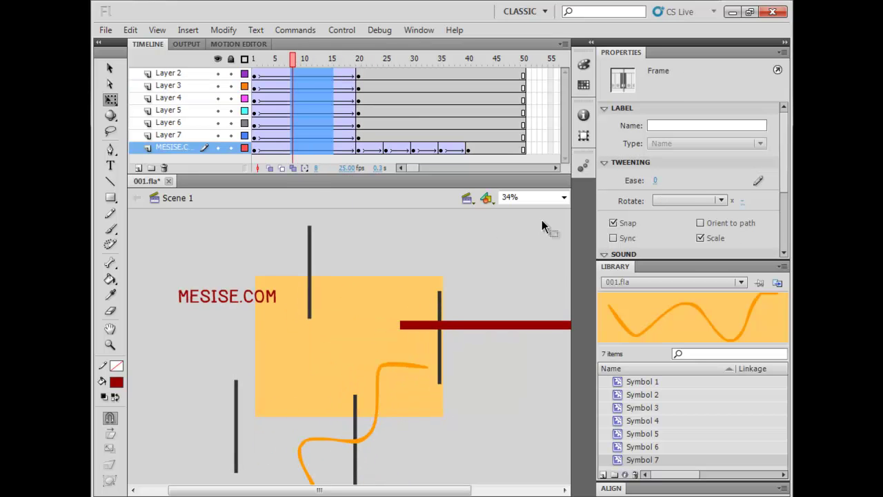
left_click(693, 200)
left_click(684, 246)
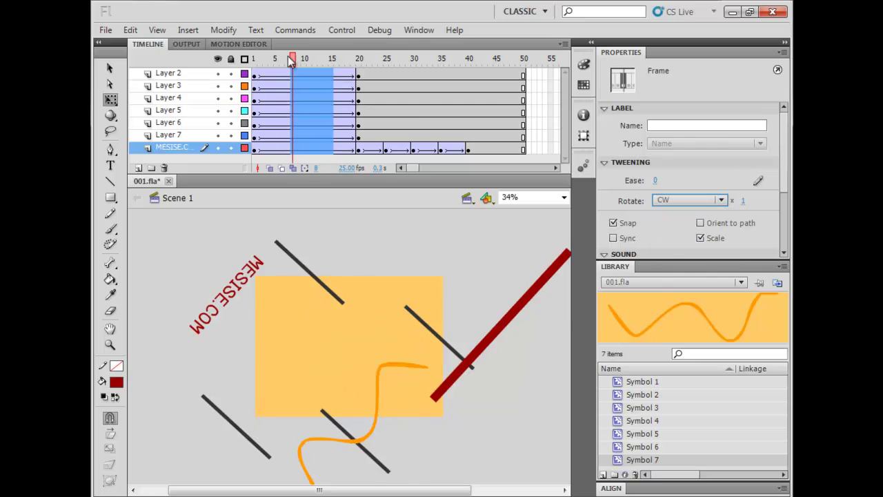
Scrub from frame 1 to frame 20 and test the movie to preview the rotating elements, closing the preview window
left_click(253, 59)
left_click_drag(261, 73, 357, 172)
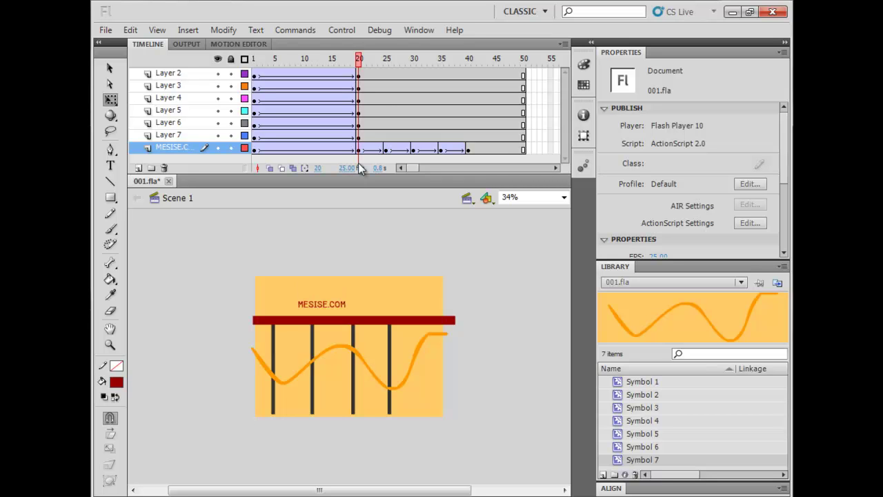
key("ctrl+Return")
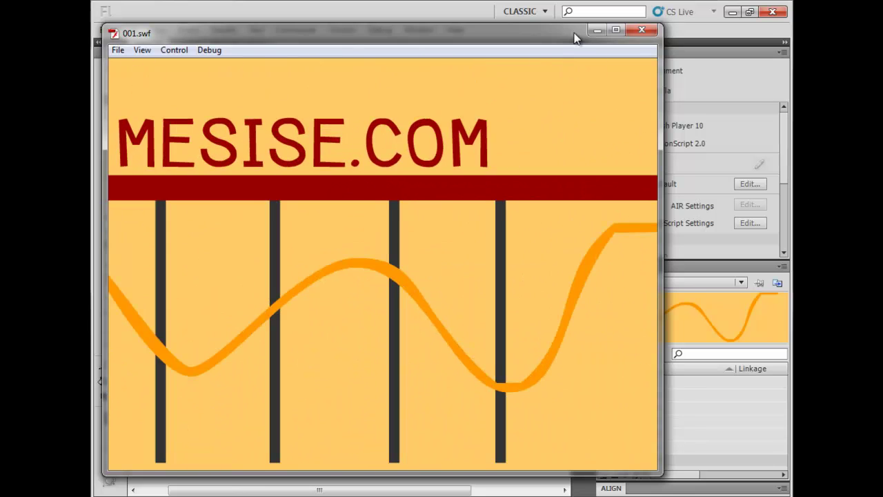
left_click_drag(575, 35, 586, 41)
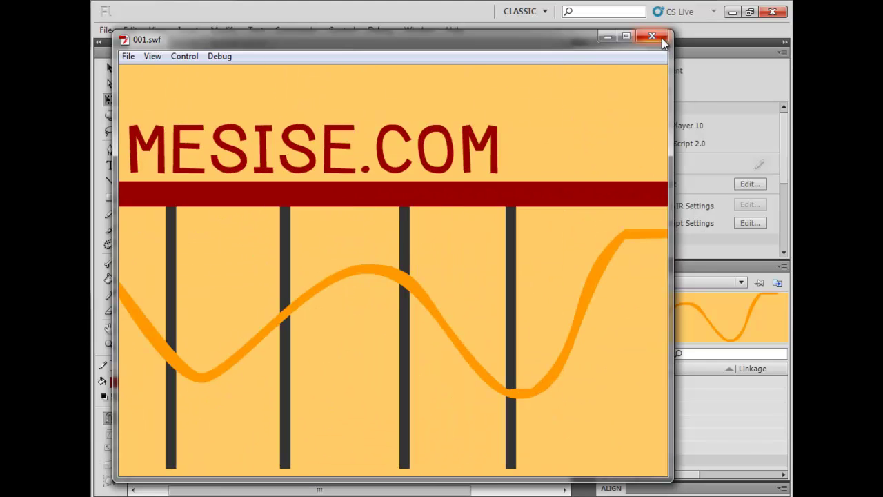
left_click(651, 36)
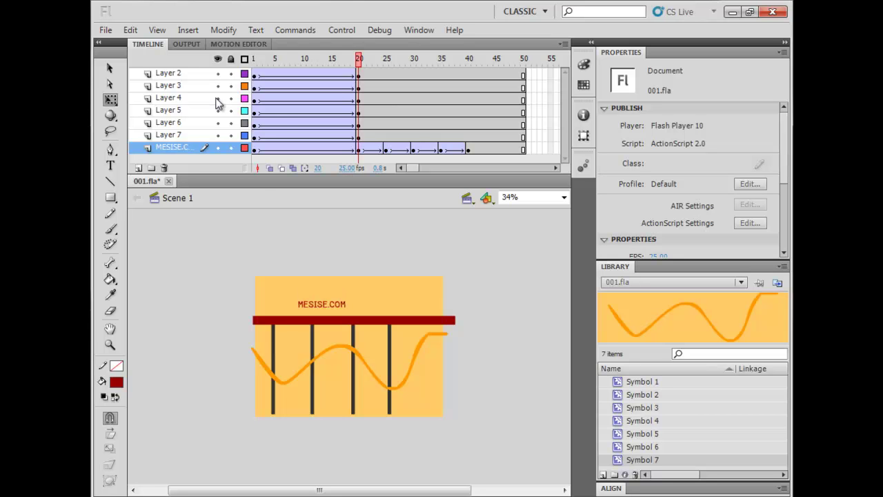
In frame 1, apply an Alpha color effect of 0% to the vertical bar above the stage on Layer 6
left_click(254, 60)
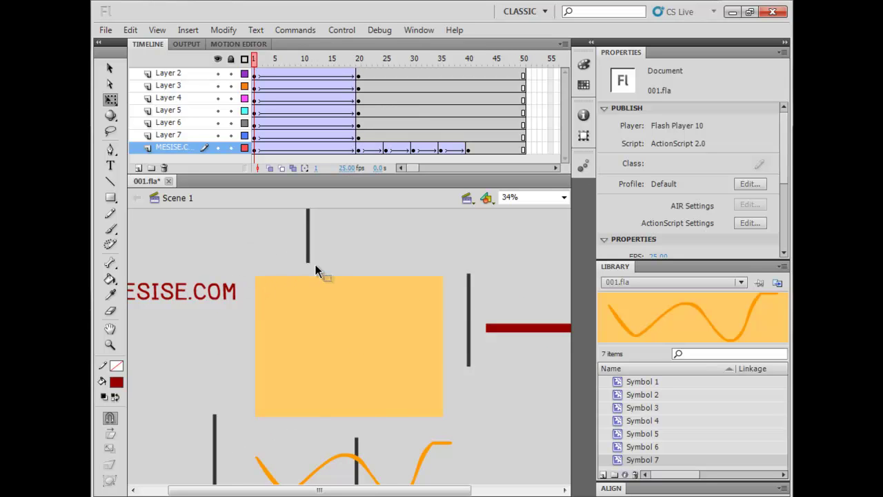
left_click(307, 241)
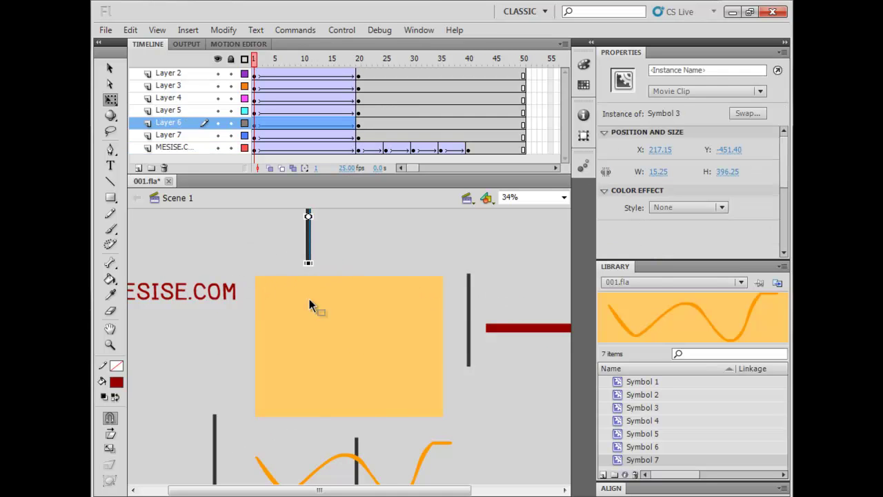
scroll(781, 171, "down", 2)
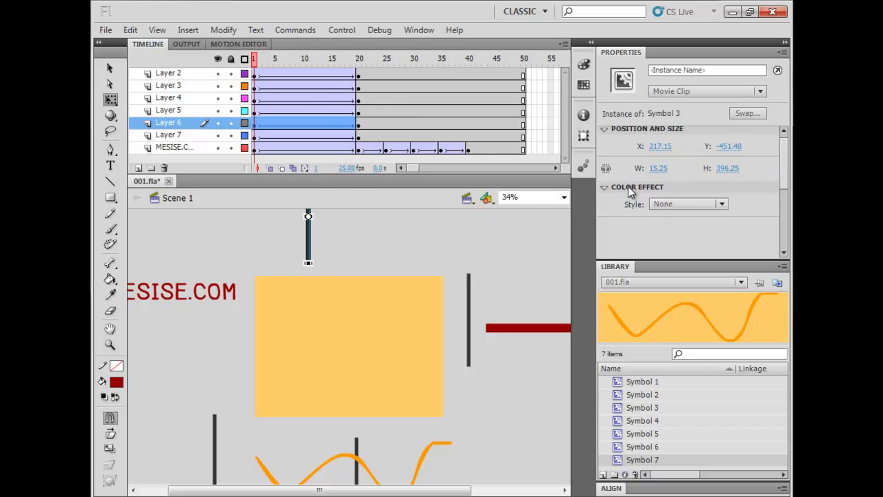
left_click(604, 187)
left_click(604, 186)
scroll(605, 187, "down", 2)
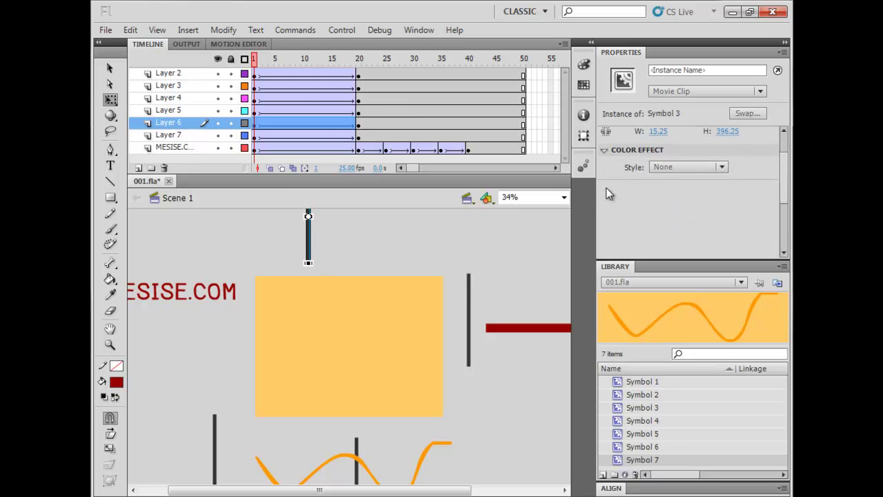
scroll(784, 164, "down", 1)
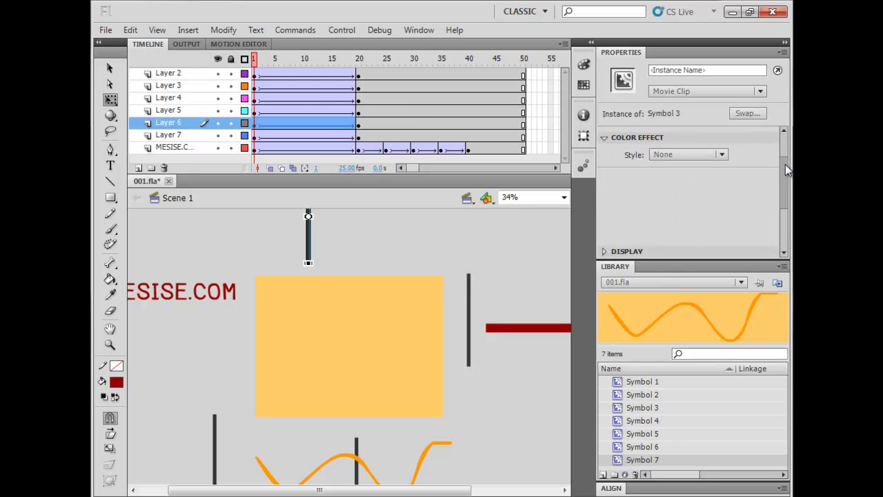
left_click(687, 153)
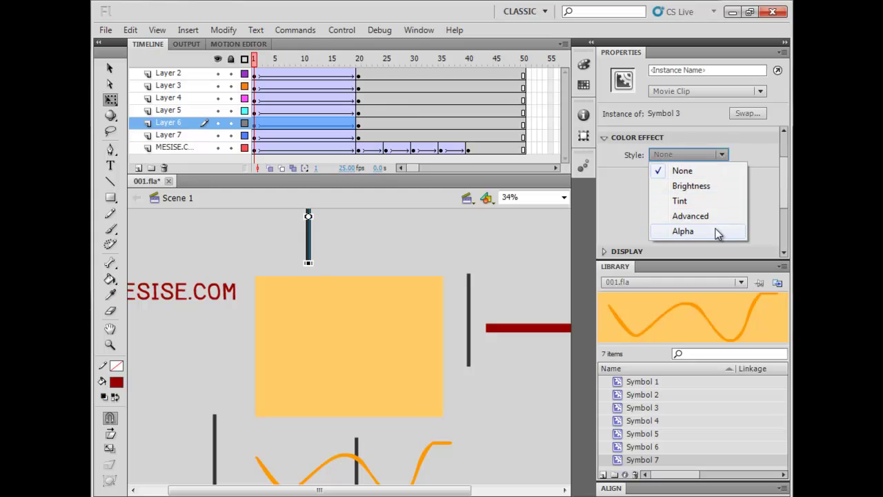
left_click(715, 229)
left_click_drag(723, 177, 650, 178)
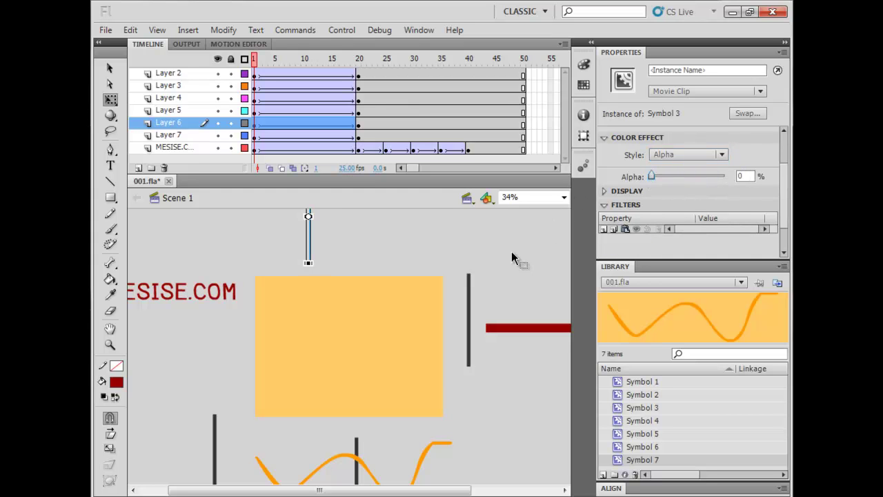
In frame 1, select the orange curve and the two bars below the stage and set their Alpha color effect to about 12%
left_click(469, 293)
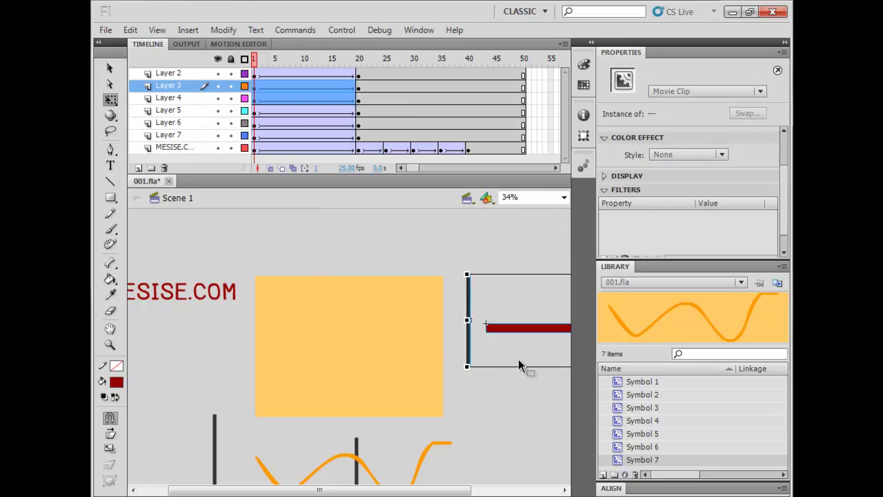
left_click(475, 399)
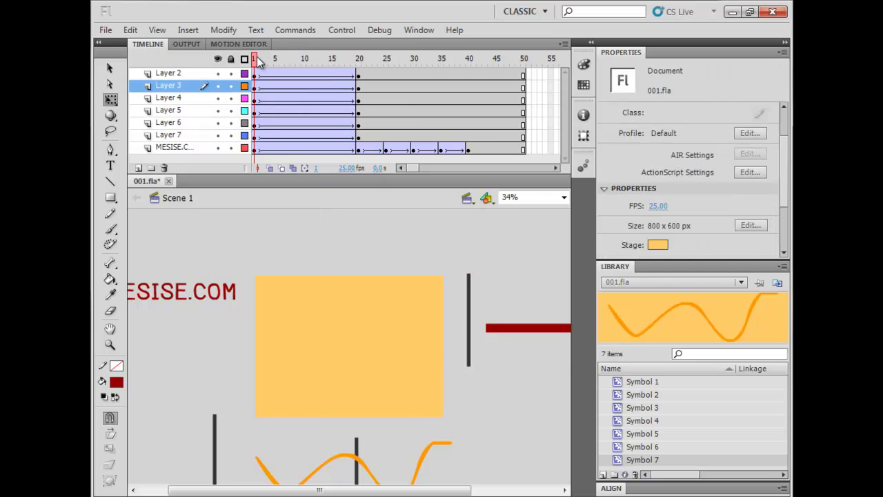
scroll(442, 378, "down", 3)
left_click_drag(347, 438, 168, 476)
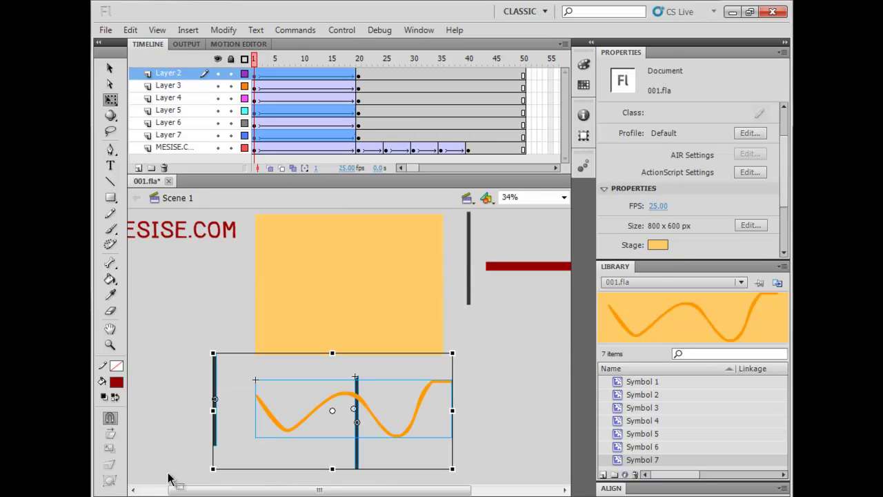
left_click(698, 157)
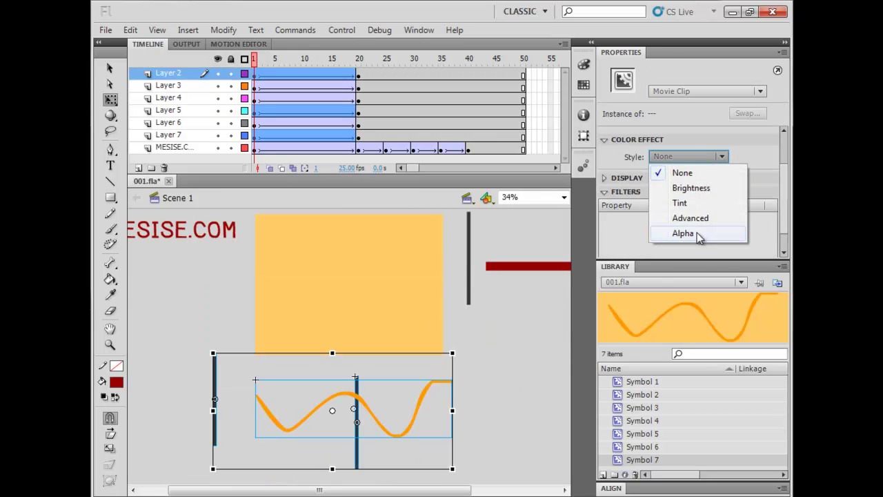
left_click(697, 233)
left_click_drag(652, 178, 660, 177)
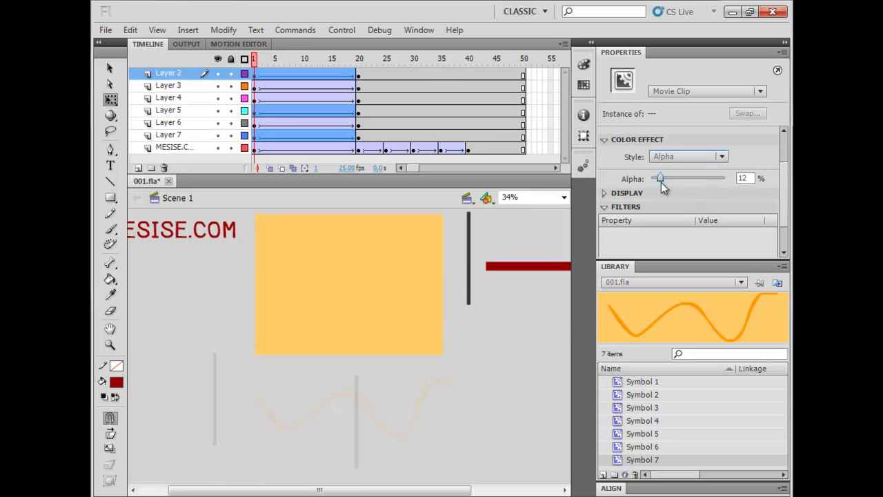
left_click(531, 329)
scroll(518, 352, "up", 3)
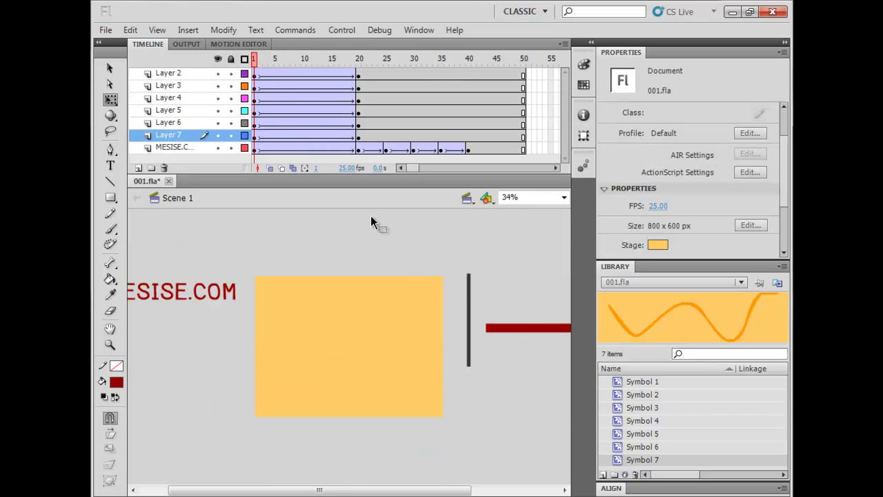
Play the timeline and test the movie to check the fade-in, closing the preview and returning to frame 1
key("Return")
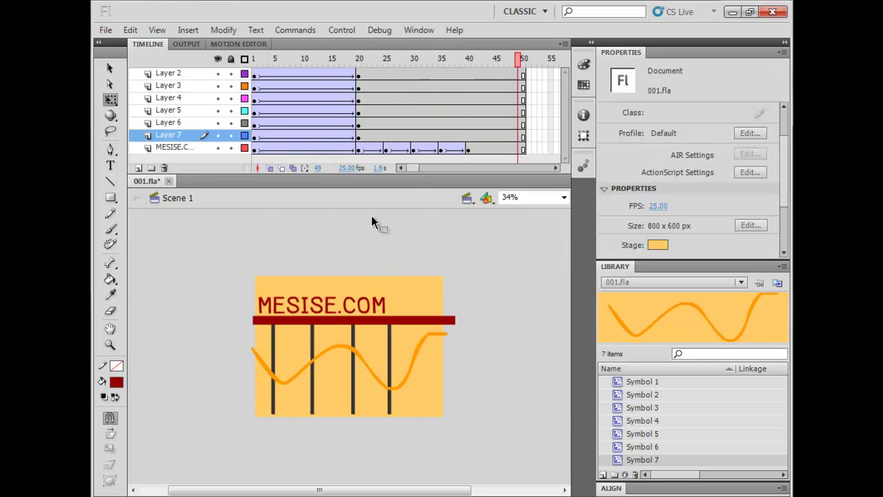
key("ctrl+Return")
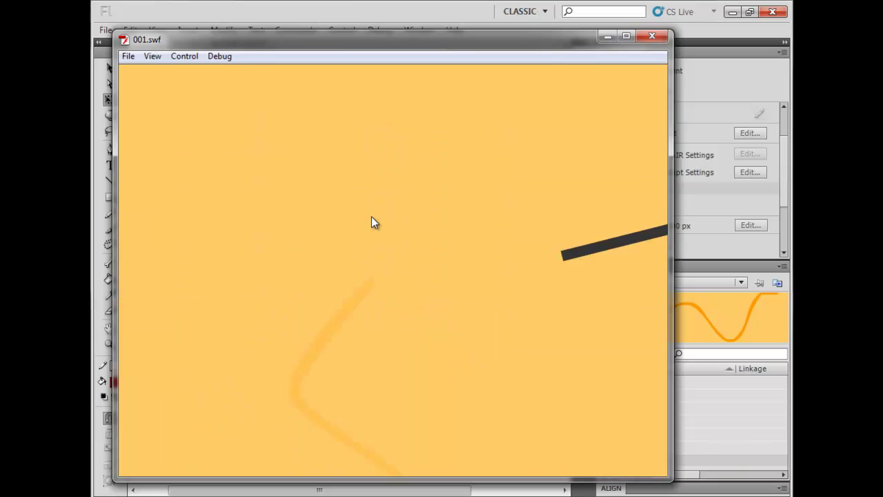
left_click(646, 39)
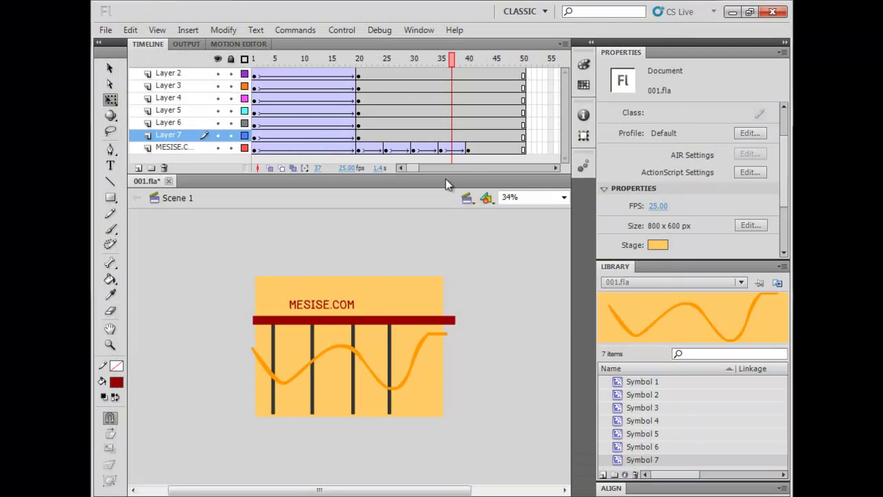
left_click(254, 59)
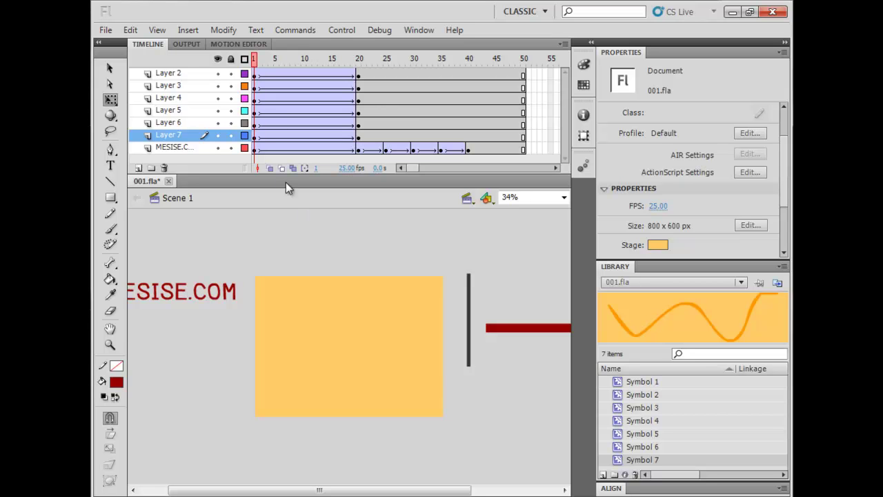
left_click_drag(198, 268, 203, 311)
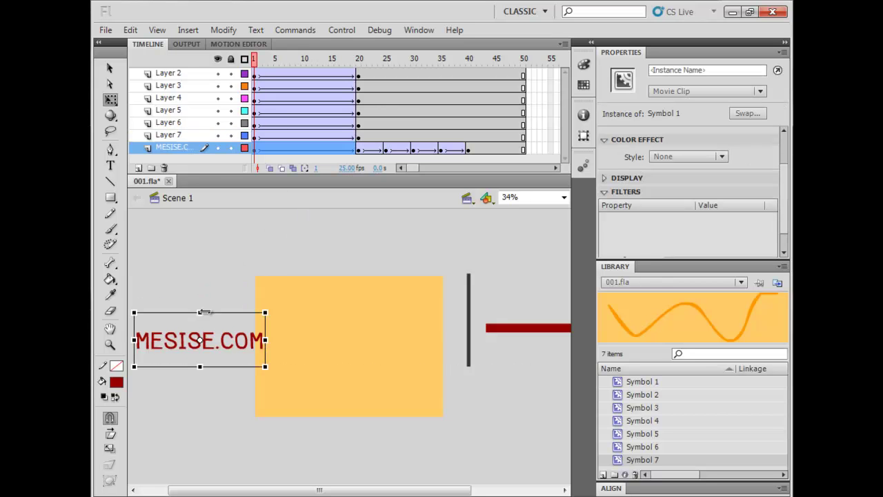
key("ctrl+z")
left_click(200, 237)
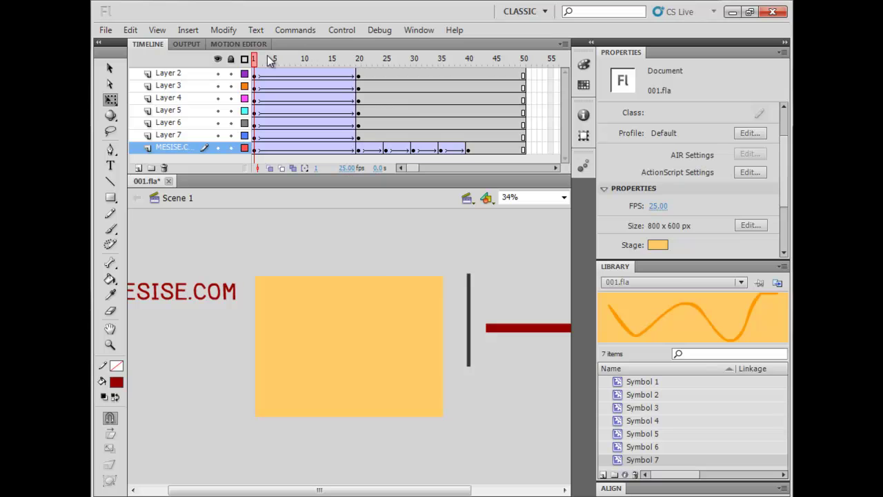
Apply the Advanced color effect to the MESISE.COM text in frame 1 and set its green offset to 53
left_click(237, 295)
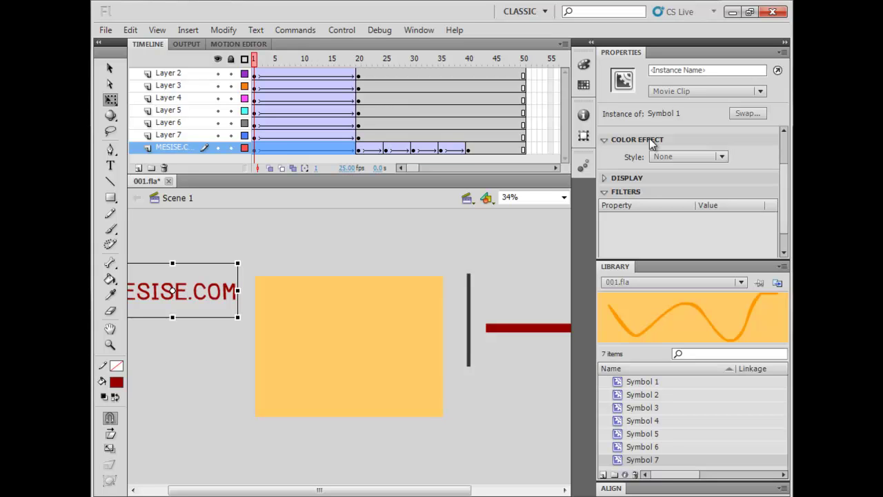
left_click(686, 158)
left_click(718, 220)
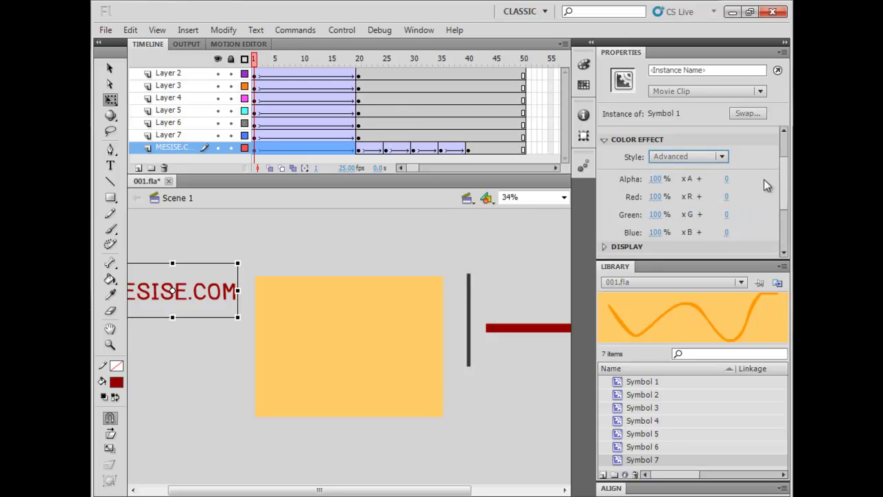
mouse_move(778, 182)
left_mouse_down()
mouse_move(782, 208)
mouse_move(780, 186)
left_mouse_up()
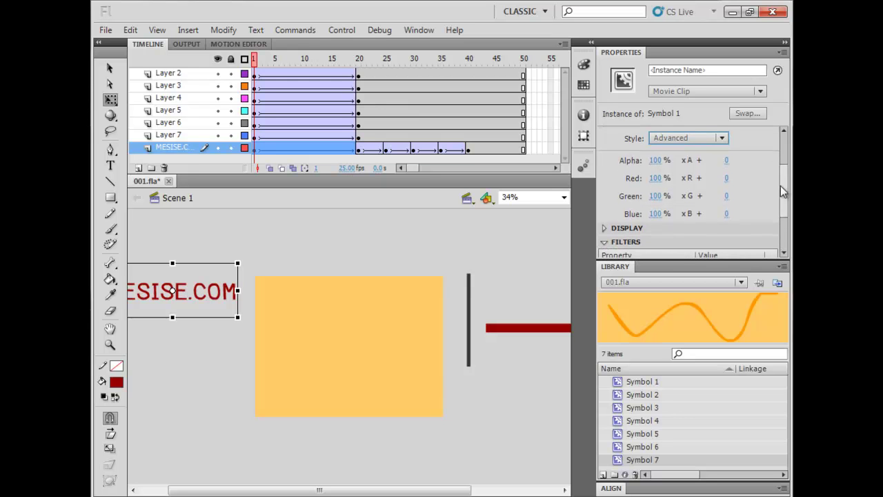
left_click_drag(659, 160, 695, 195)
left_click_drag(766, 190, 725, 229)
left_click_drag(647, 197, 770, 214)
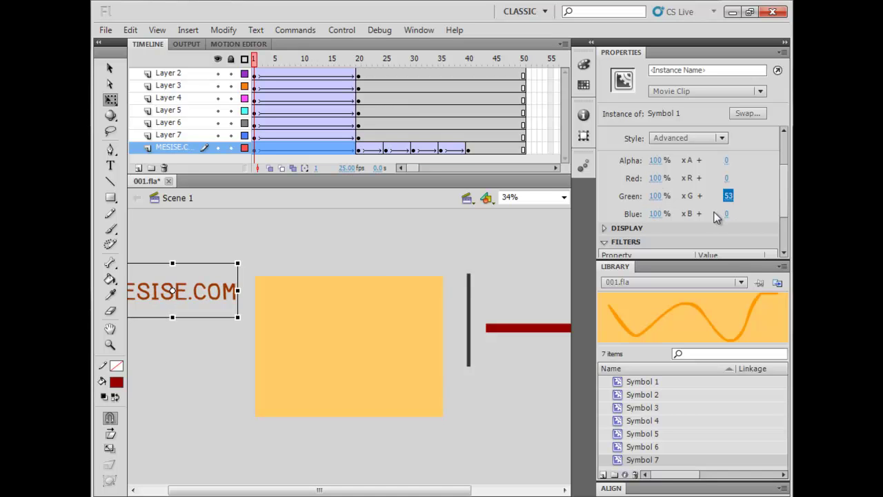
Set the blue offset of the MESISE.COM text's color effect to 166
left_click_drag(730, 214, 790, 222)
left_click_drag(728, 215, 751, 215)
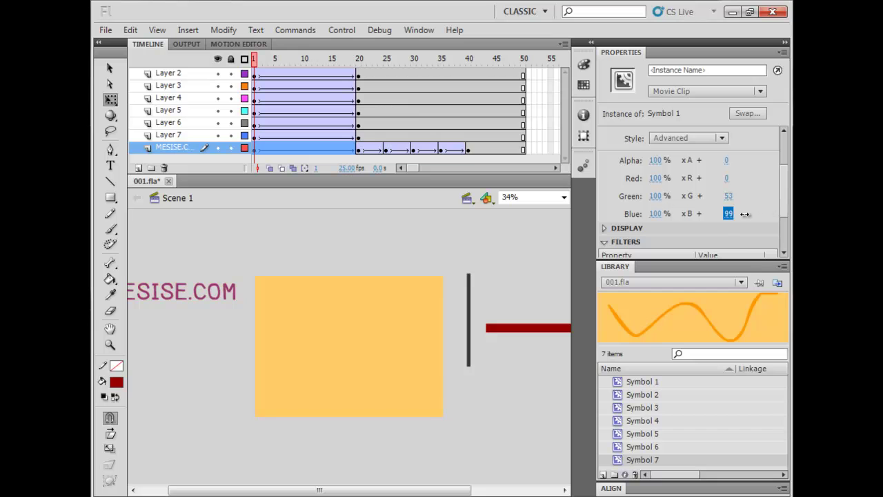
left_click_drag(766, 213, 783, 219)
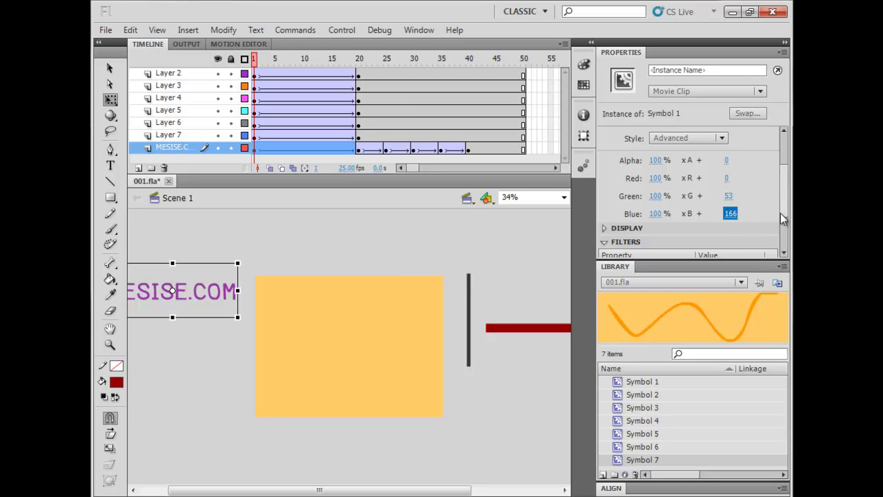
Set the green offset of the MESISE.COM text's Advanced color effect to 255 and its blue offset to 62
left_click_drag(727, 198, 576, 204)
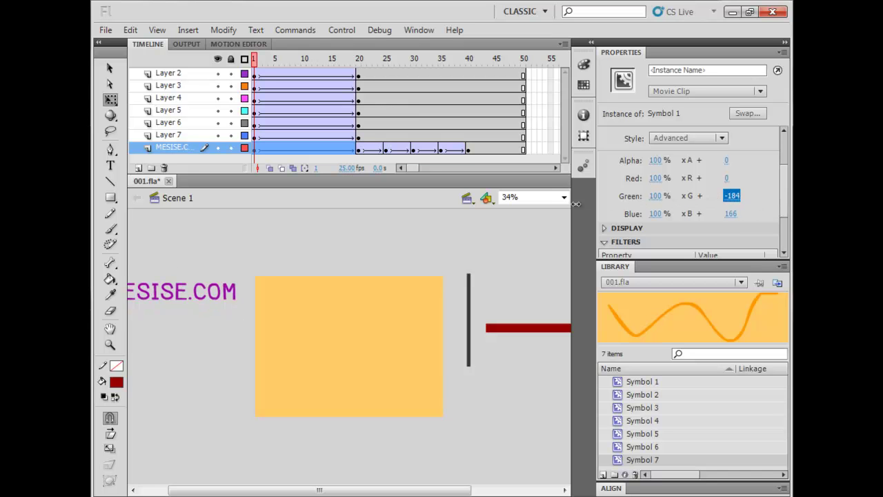
left_click_drag(503, 203, 791, 200)
left_click_drag(731, 215, 656, 218)
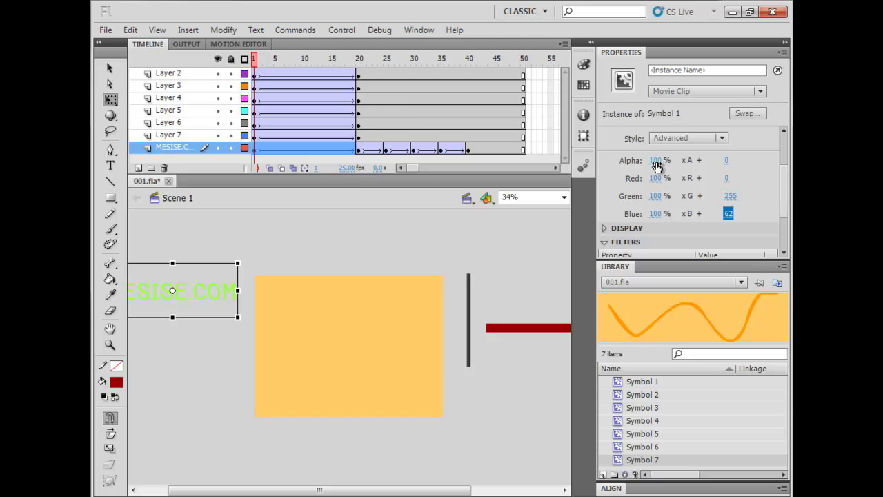
Set the alpha percentage of the MESISE.COM text's Advanced color effect to -100%
left_click_drag(656, 166, 254, 90)
left_click_drag(254, 59, 245, 104)
left_click(220, 173)
left_click_drag(158, 233, 206, 329)
left_click(604, 229)
scroll(735, 197, "down", 1)
left_click_drag(786, 187, 790, 169)
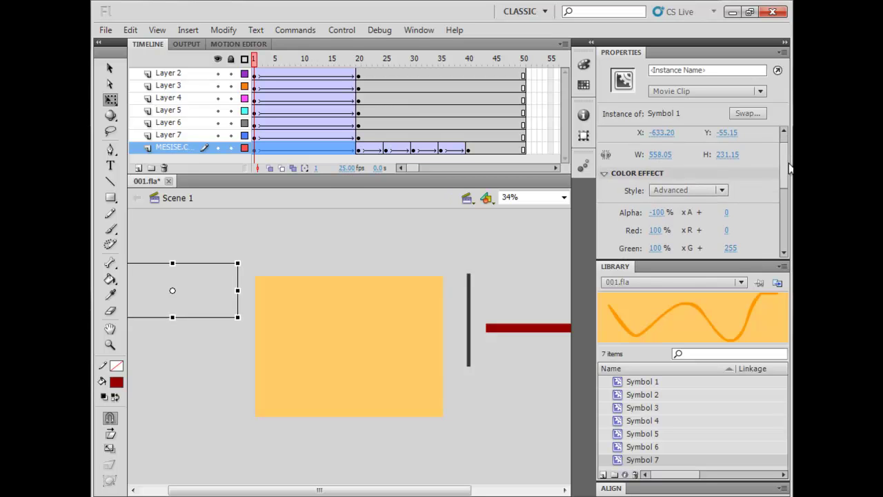
Replace the MESISE.COM text's color effect in frame 1 with a 100% blue Tint using red 0 and green 102, and deselect the text
left_click(674, 189)
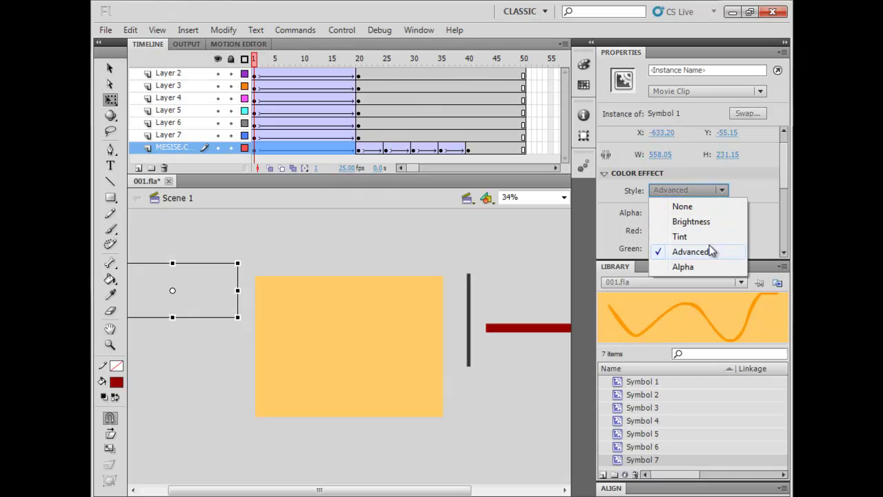
left_click(690, 236)
left_click_drag(705, 212, 762, 238)
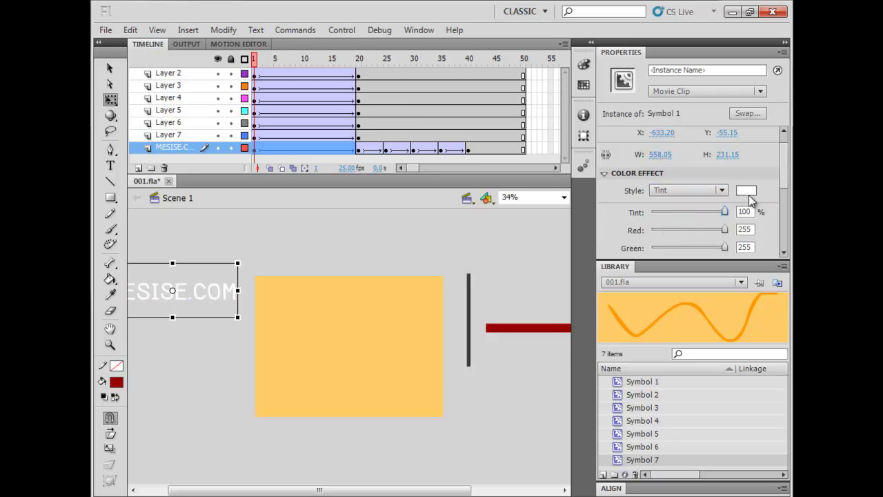
left_click(747, 192)
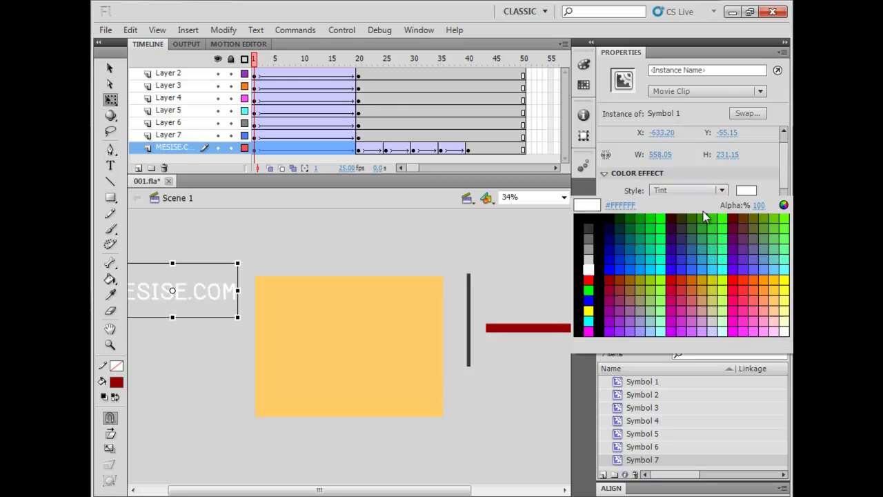
left_click(630, 254)
left_click_drag(726, 210, 621, 218)
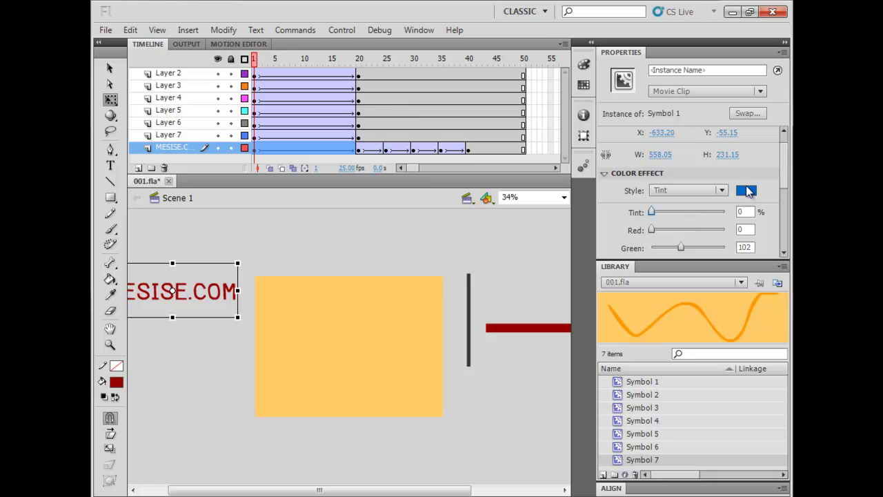
left_click_drag(652, 219, 685, 215)
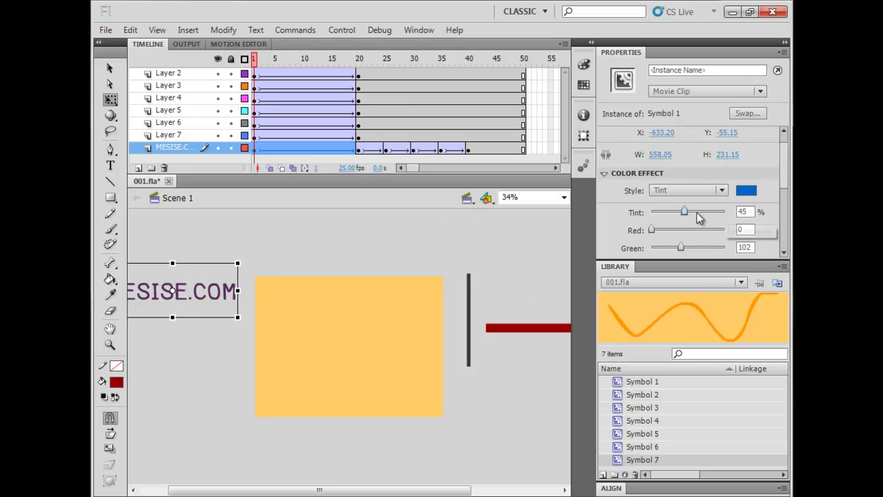
left_click_drag(684, 213, 737, 203)
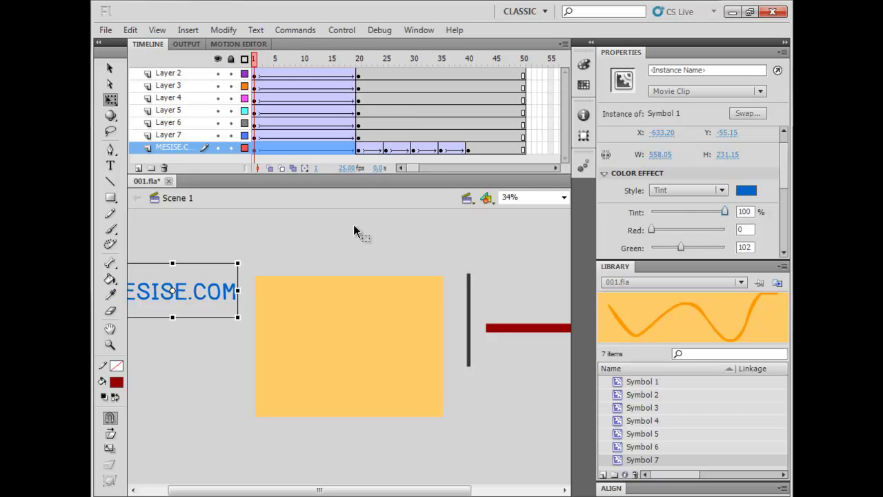
left_click(303, 246)
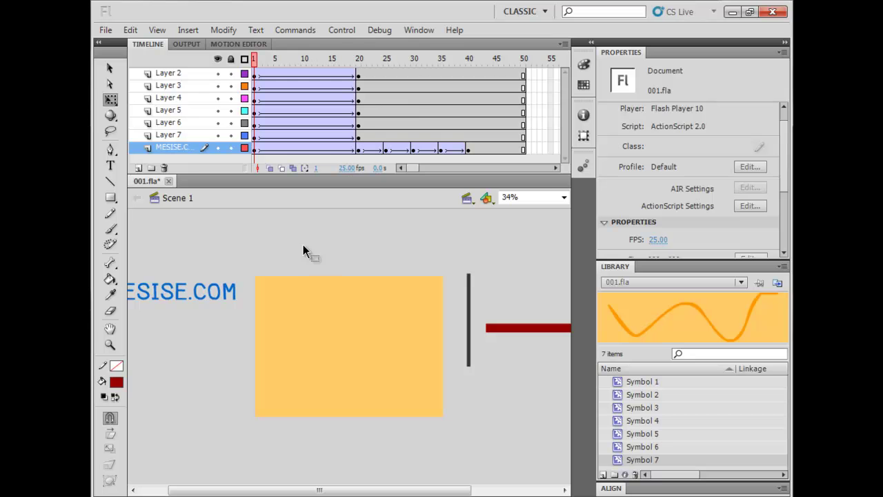
Scrub through the timeline and test the movie to check the text's tint transition, closing the preview
left_click_drag(257, 62, 483, 78)
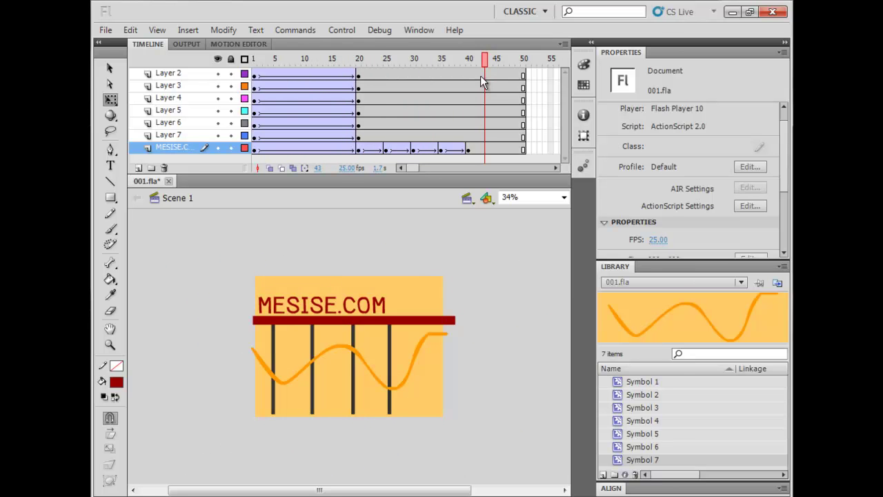
key("ctrl+Return")
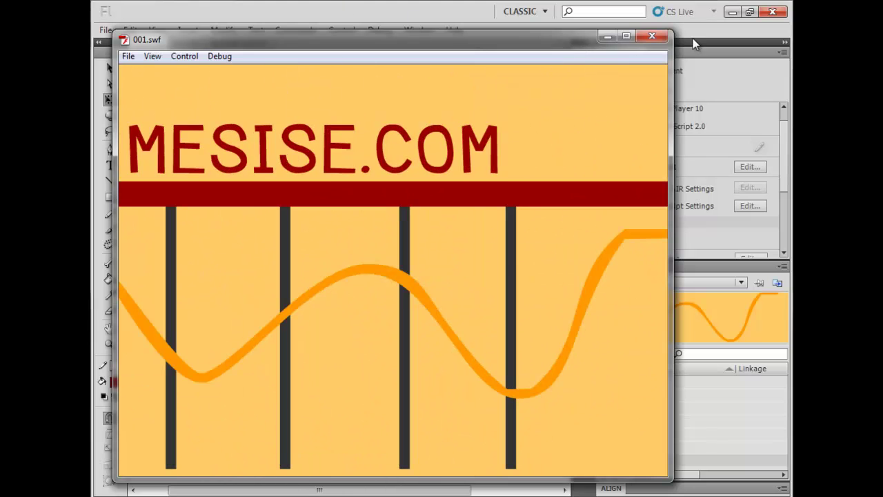
left_click(652, 35)
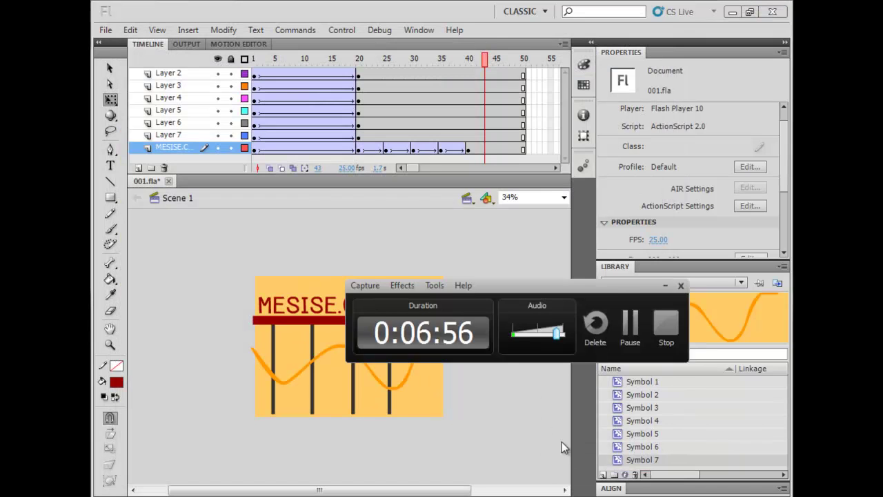
left_click_drag(620, 295, 617, 439)
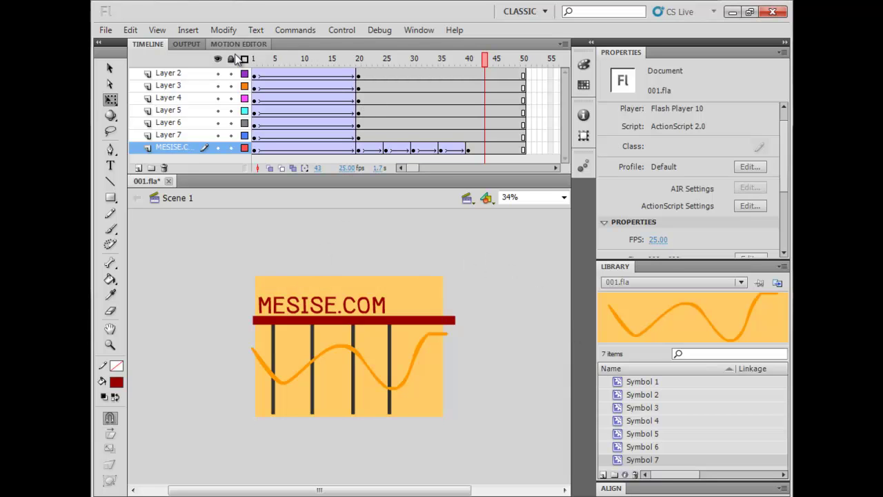
Add a new layer above Layer 2 and select its frame 35
left_click(187, 74)
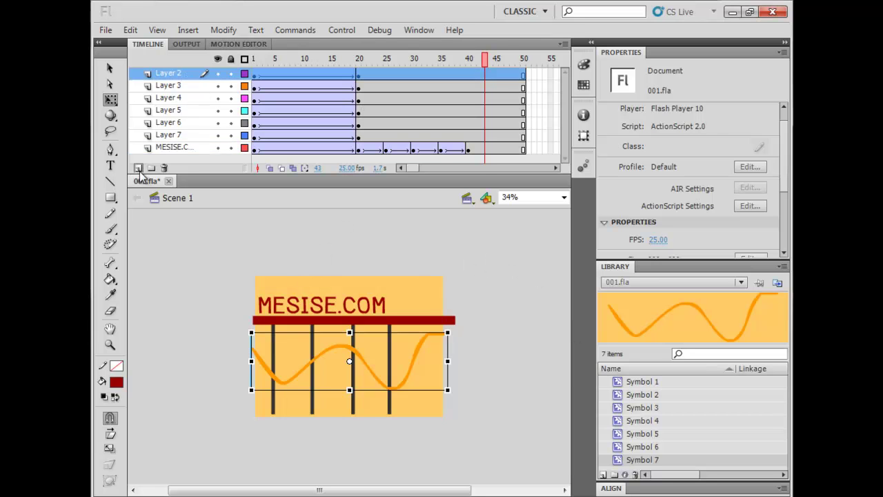
left_click(139, 168)
left_click(462, 82)
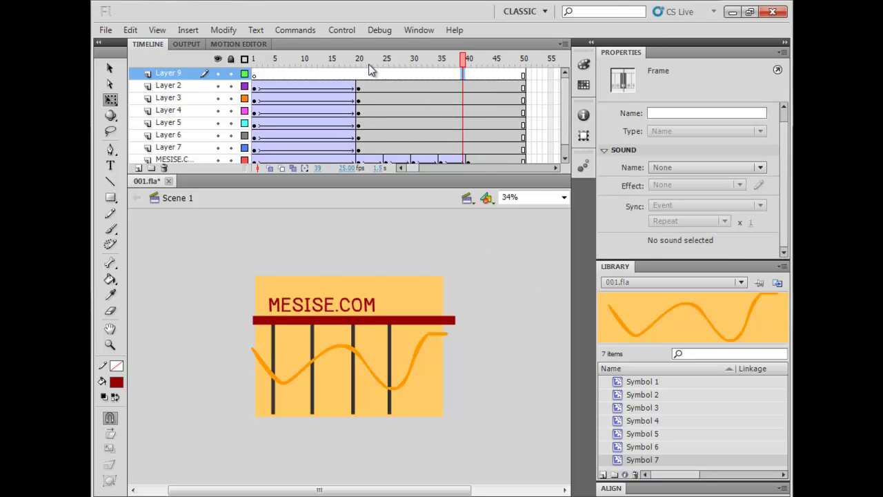
left_click(443, 75)
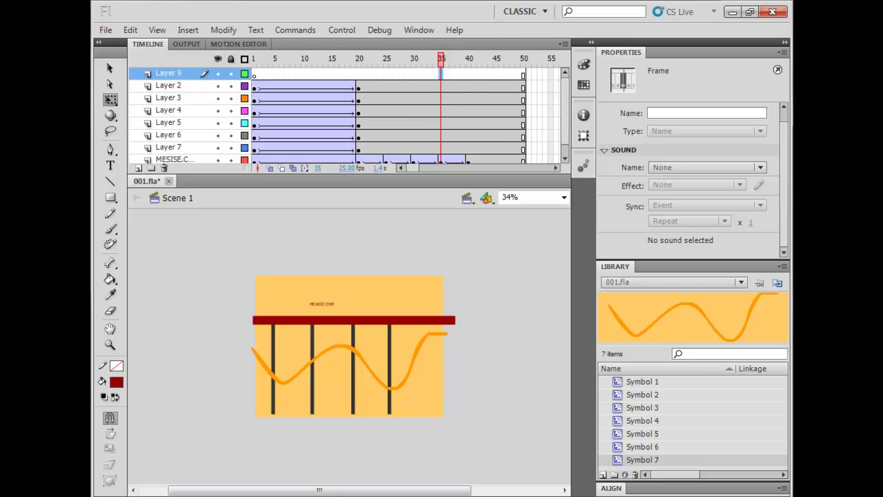
Import Koala.jpg from the Sample Pictures folder to the stage on the new layer
left_click(106, 29)
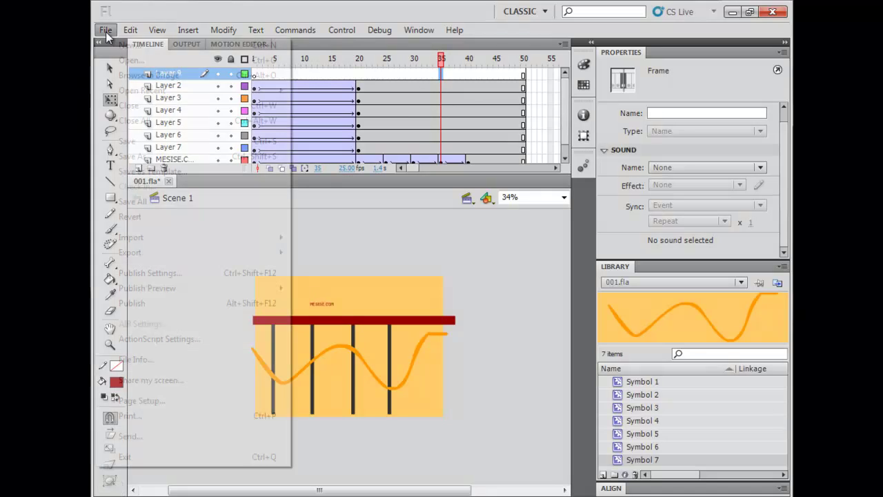
mouse_move(151, 240)
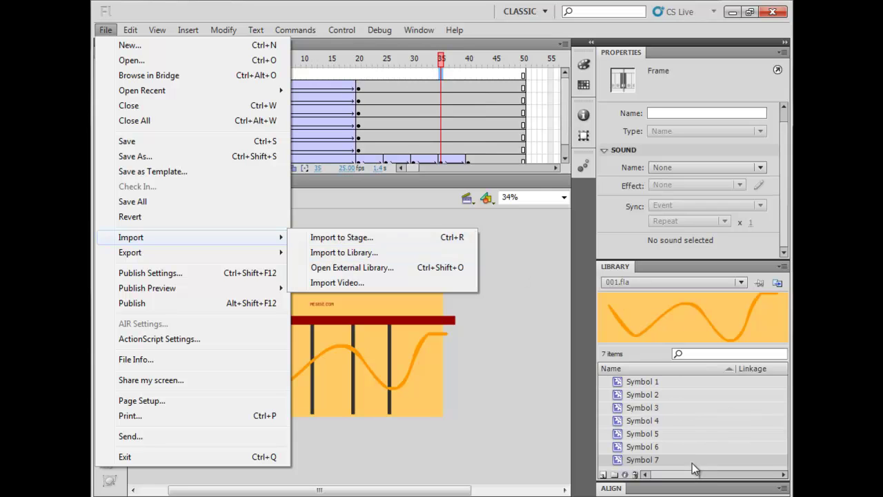
left_click(363, 238)
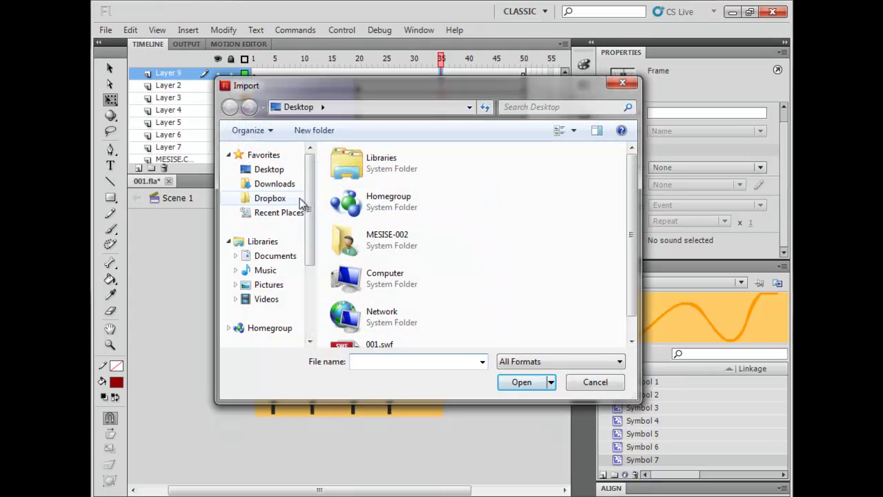
left_click(274, 287)
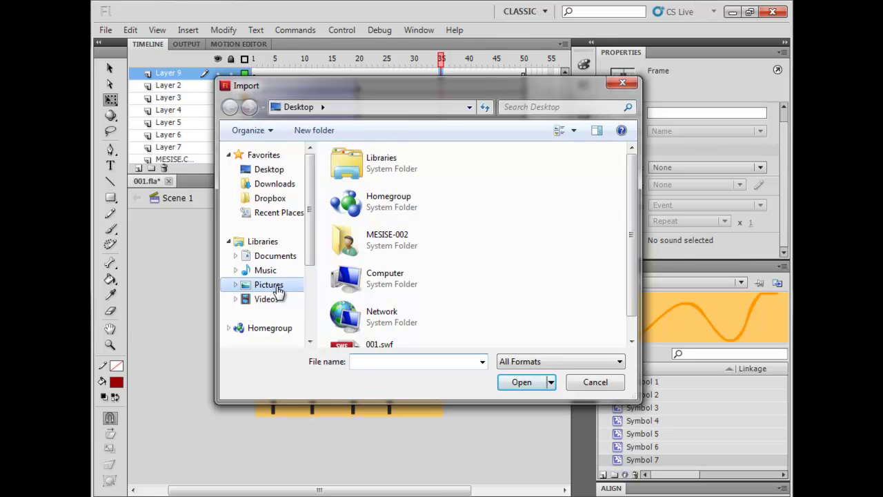
double_click(526, 216)
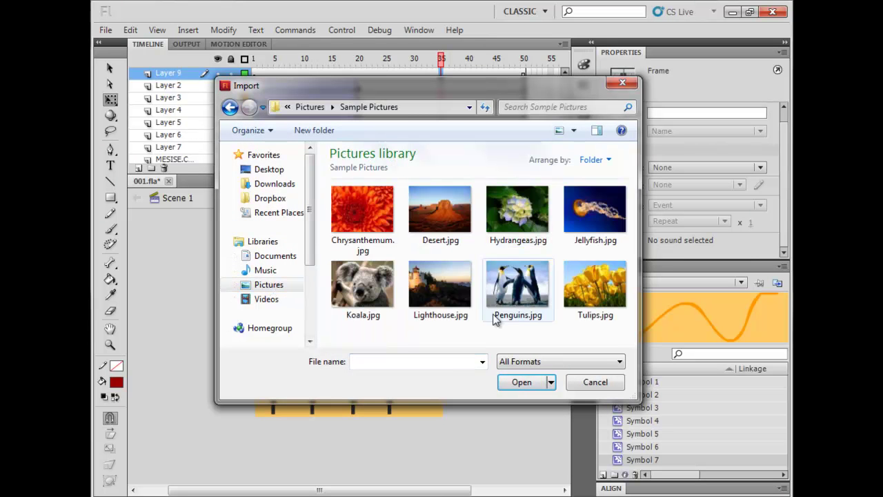
left_click(376, 303)
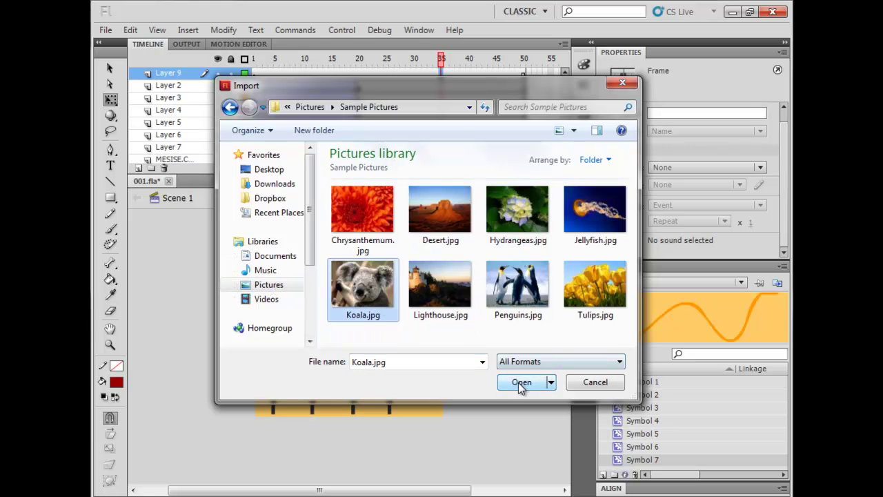
left_click_drag(605, 335, 348, 200)
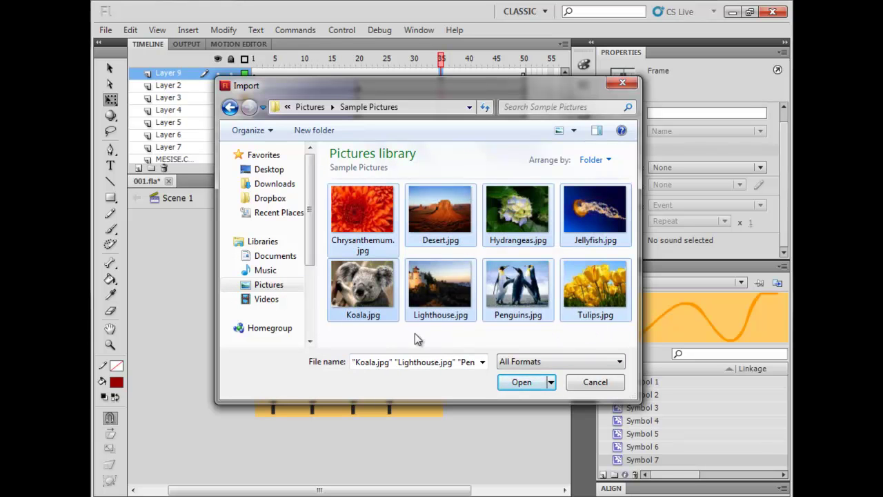
left_click(386, 307)
left_click(543, 379)
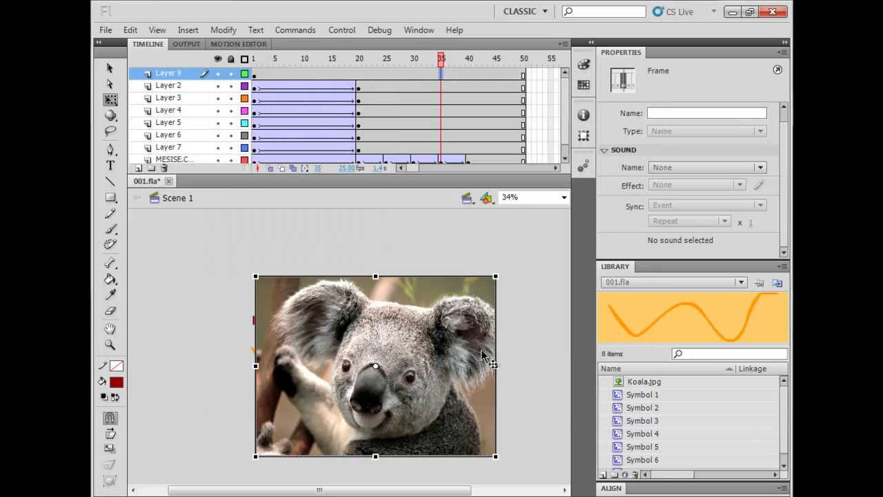
Scale the koala image to about 299 × 224 in the stage's lower-left area and convert it to a movie clip symbol
left_click_drag(494, 455, 319, 383)
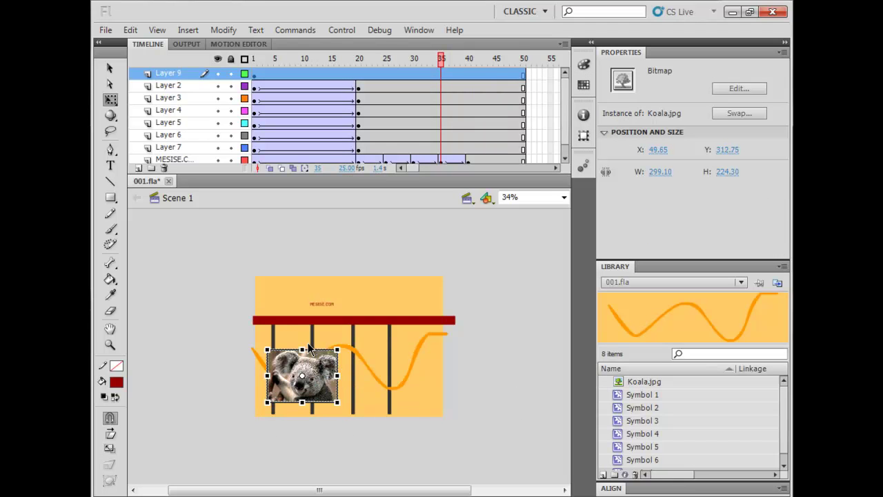
right_click(328, 378)
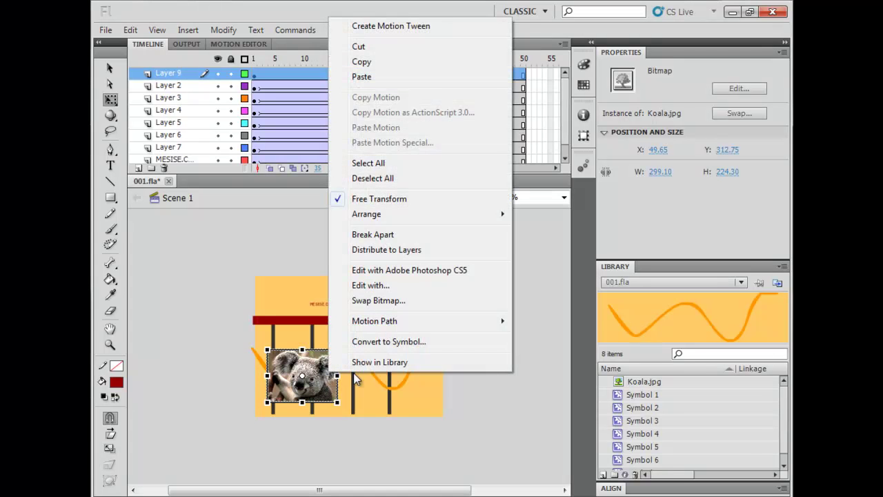
left_click(396, 345)
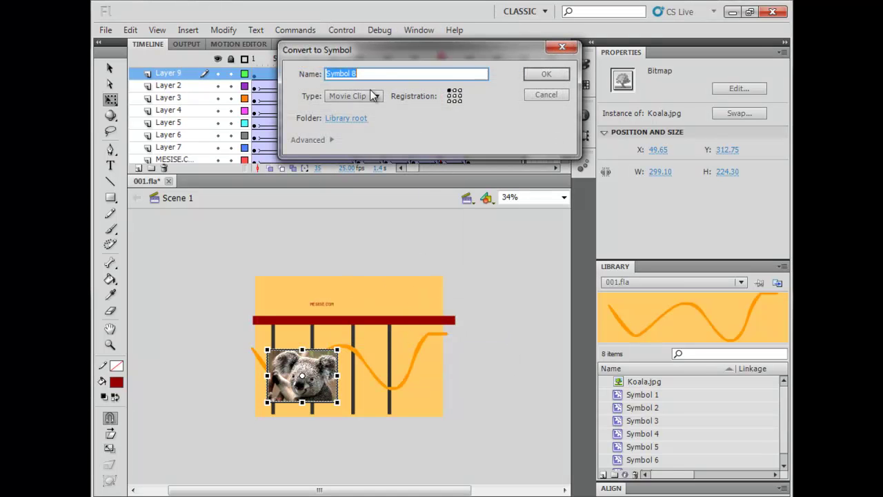
left_click(541, 75)
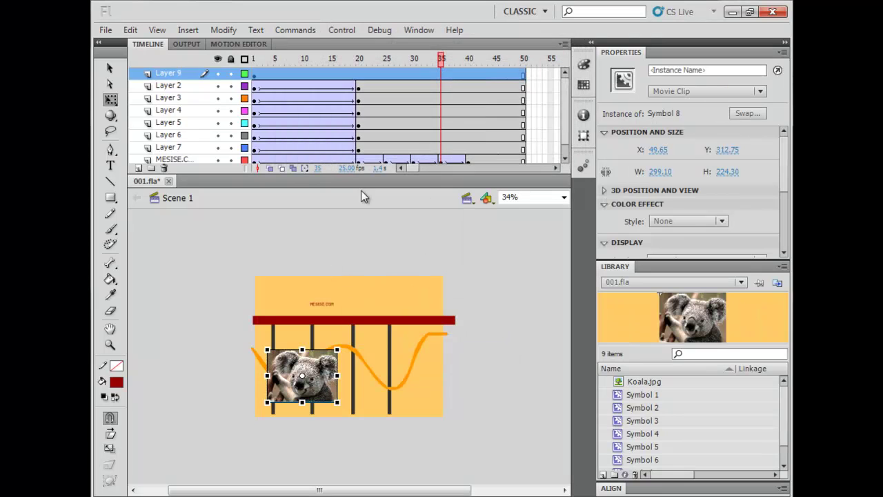
Insert a keyframe at frame 20 of the koala layer and create a classic tween from frame 1 to it
left_click(288, 73)
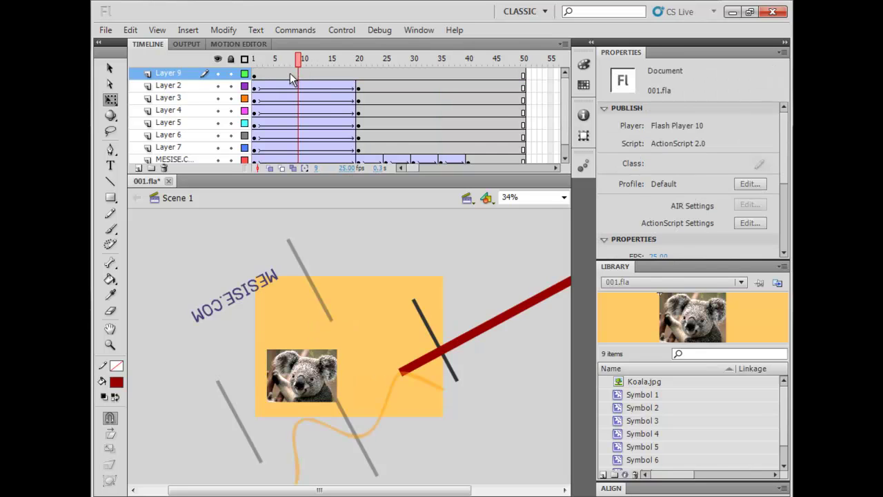
left_click(353, 72)
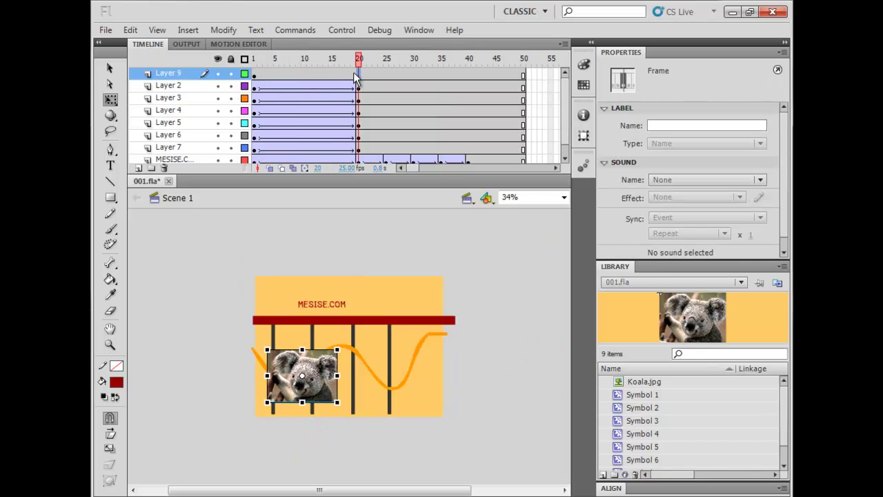
right_click(353, 72)
left_click(398, 111)
In frame 1, move the koala below the stage and enlarge it to about 1270 × 952, scrubbing the timeline to check the motion
left_click(253, 73)
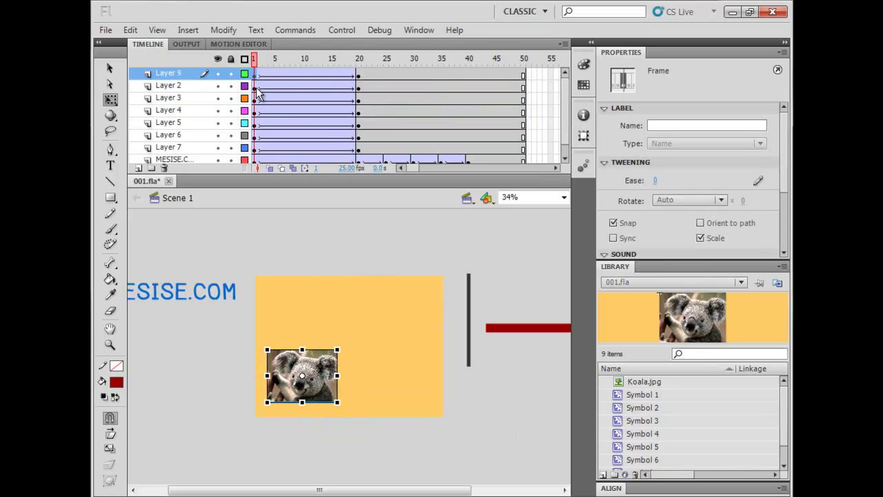
left_click_drag(328, 371, 482, 473)
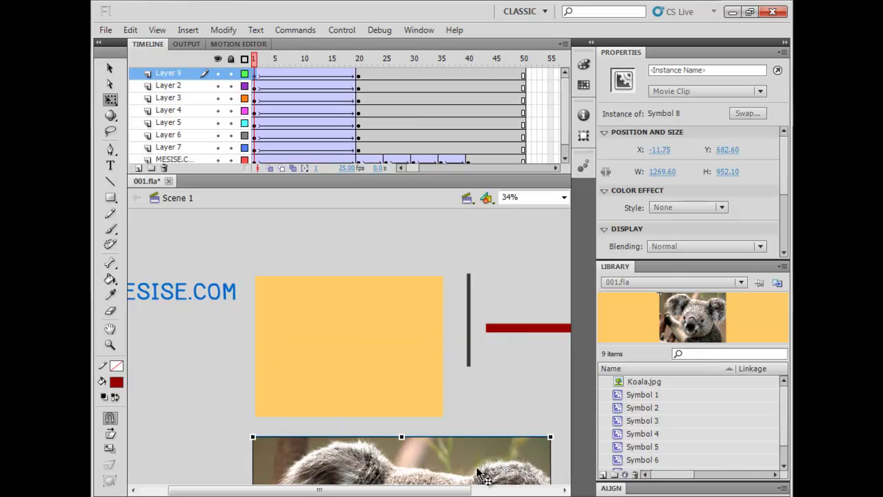
left_click_drag(257, 69, 500, 96)
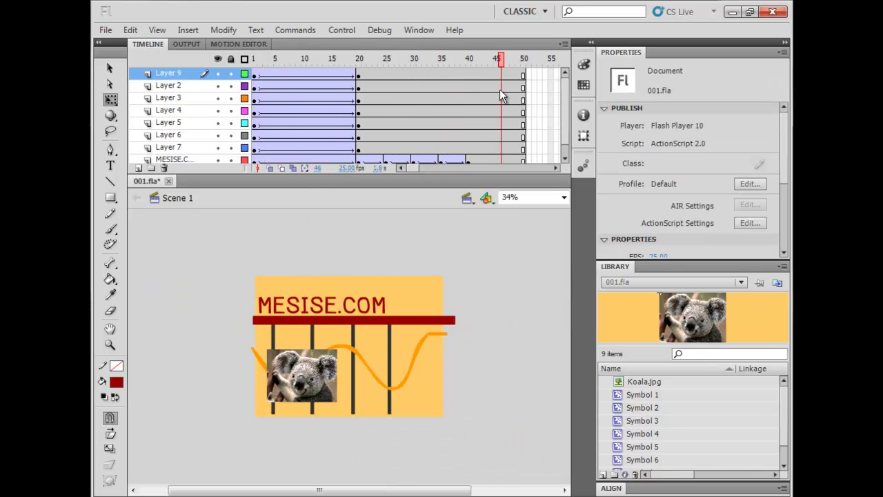
Insert keyframes at frames 22, 25 and 29 of the koala layer
left_click(371, 74)
key("F6")
left_click(385, 74)
key("F6")
left_click(407, 76)
key("F6")
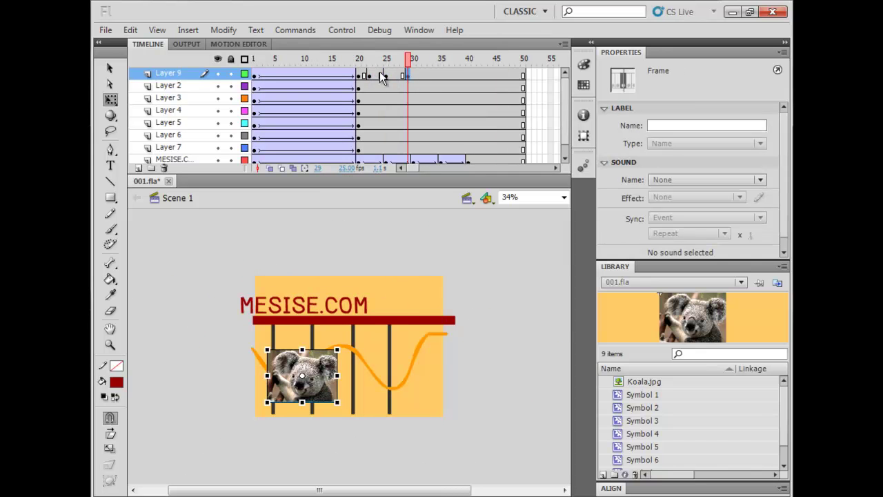
Create classic tweens between the koala layer's keyframes from frame 20 to frame 29
left_click_drag(360, 75, 402, 81)
right_click(402, 80)
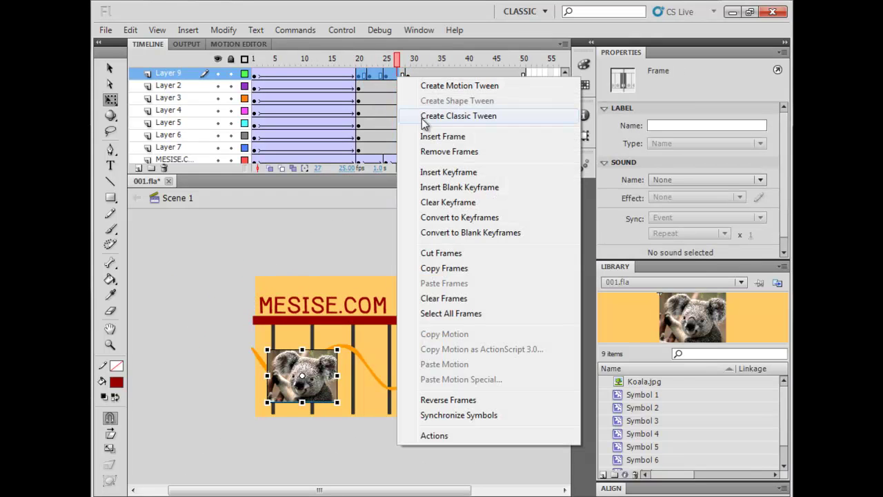
left_click(424, 117)
left_click(391, 97)
Shift the koala slightly left at frame 25 and slightly right at frame 29, and move the frame 25 keyframe to frame 24
left_click(367, 75)
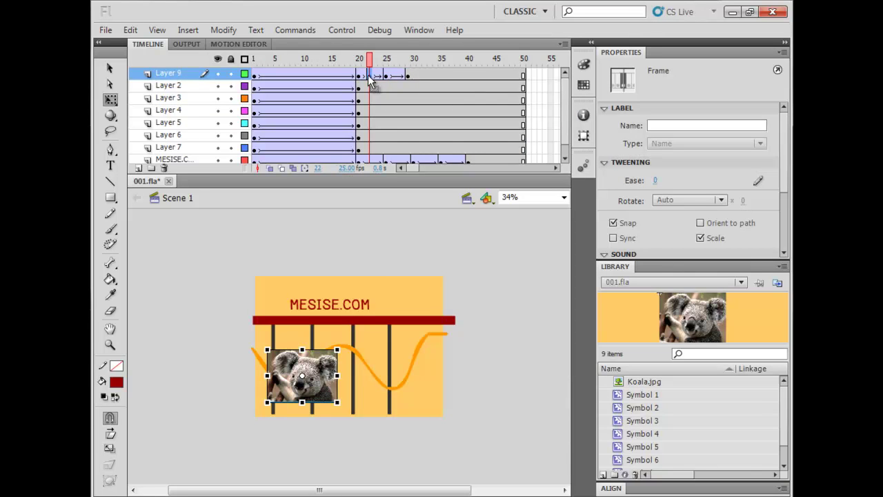
left_click(386, 76)
left_click(387, 76)
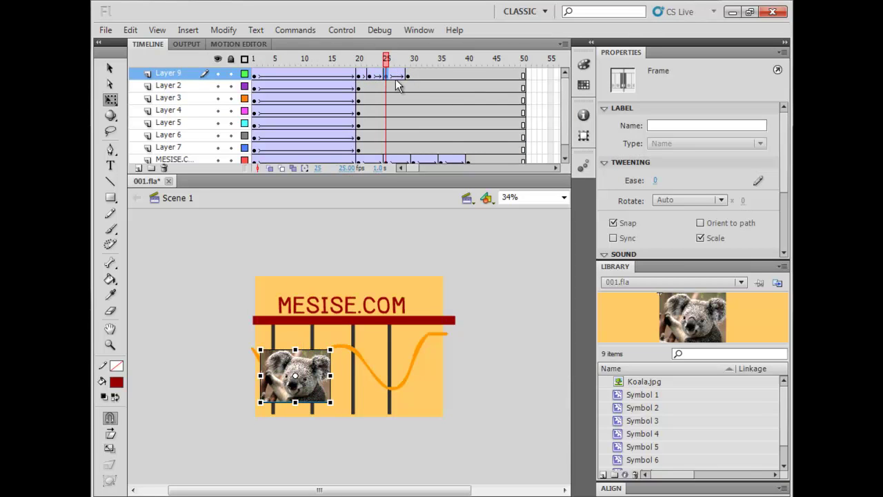
left_click(406, 79)
left_click(385, 76)
left_click(378, 77)
left_click(407, 75)
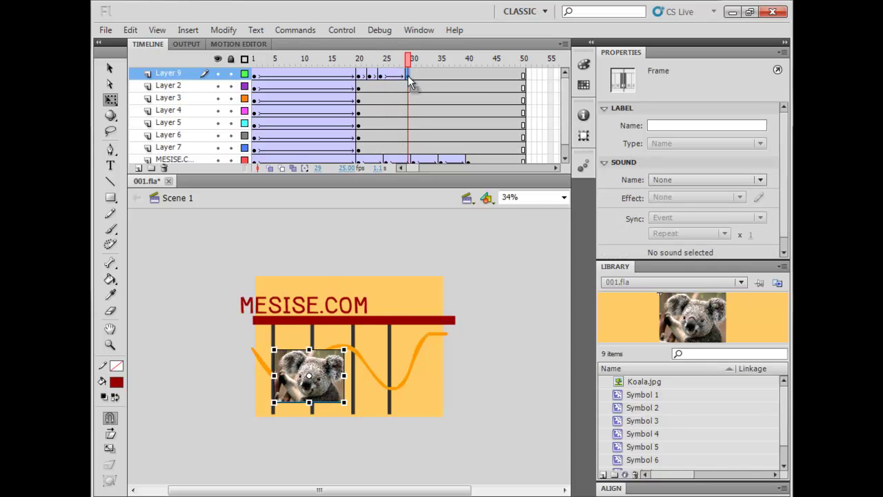
Move the koala layer's last keyframe to frame 26, add keyframes at frames 28, 30 and 32, and create classic tweens between them
left_click(391, 77)
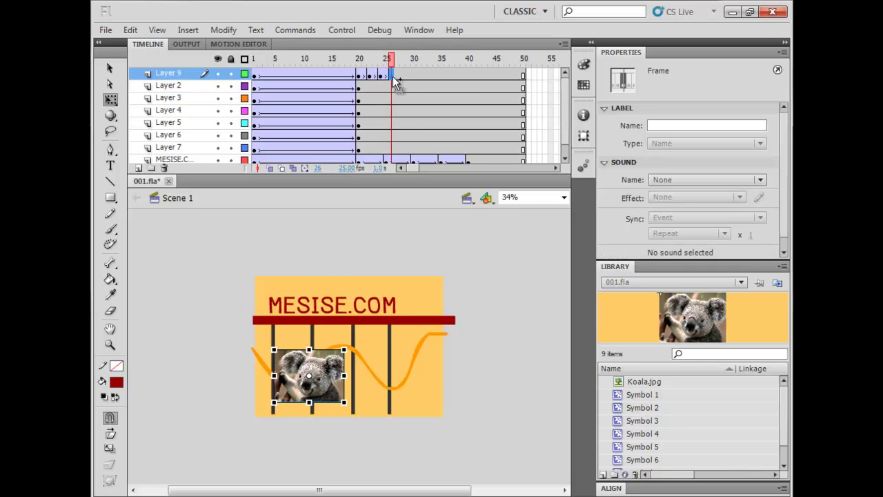
left_click(403, 76)
left_click(413, 77)
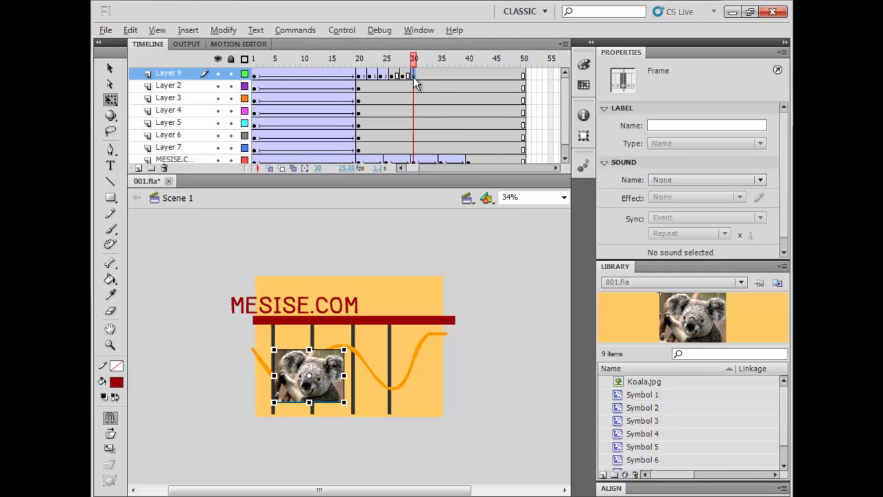
left_click_drag(423, 77, 398, 74)
right_click(397, 75)
left_click(427, 115)
Shift the koala sideways in the added keyframes, placing it at about X 128 in frame 30, and test the movie
left_click(386, 76)
left_click(384, 76)
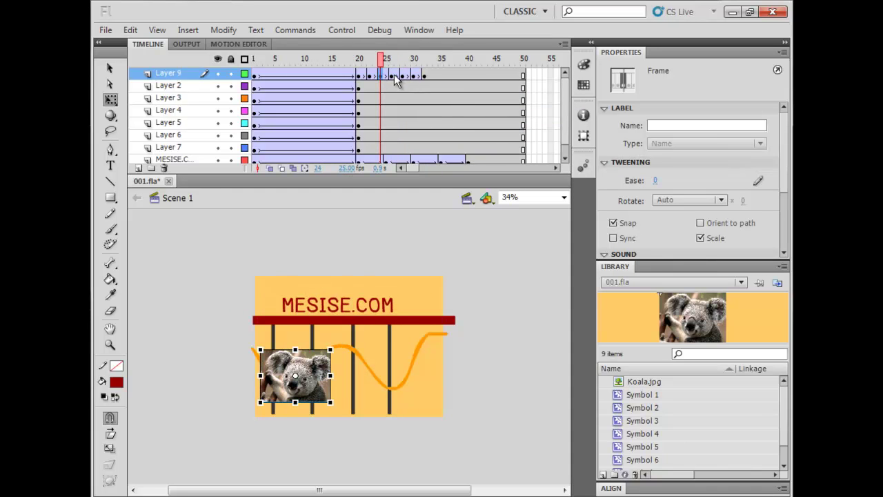
left_click(391, 76)
left_click(402, 76)
left_click_drag(325, 372, 353, 376)
left_click(415, 75)
key("ctrl+Return")
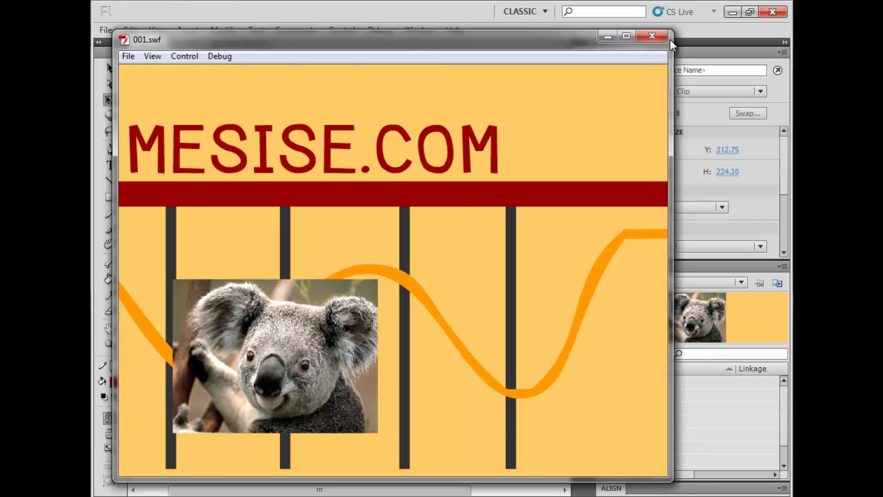
left_click(650, 37)
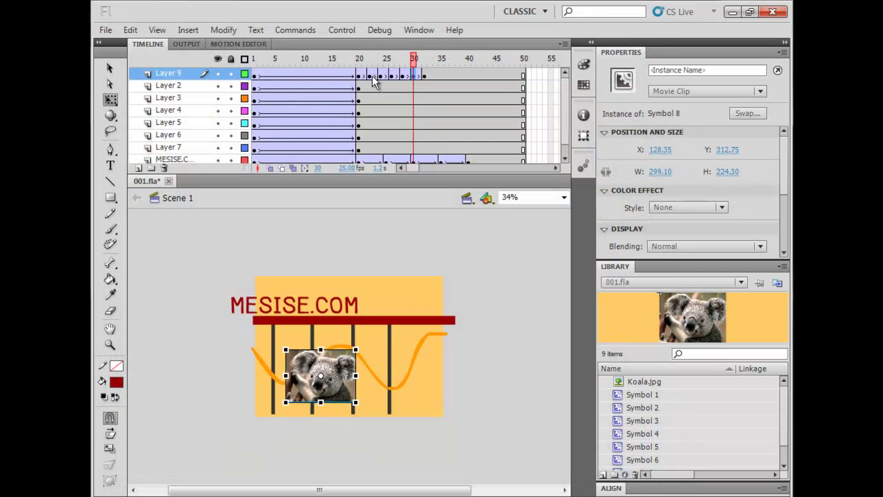
Spread the koala layer's keyframes after frame 20 out to frames 29, 38, 40, 42, 44 and 46, and test the movie
left_click_drag(372, 75, 489, 73)
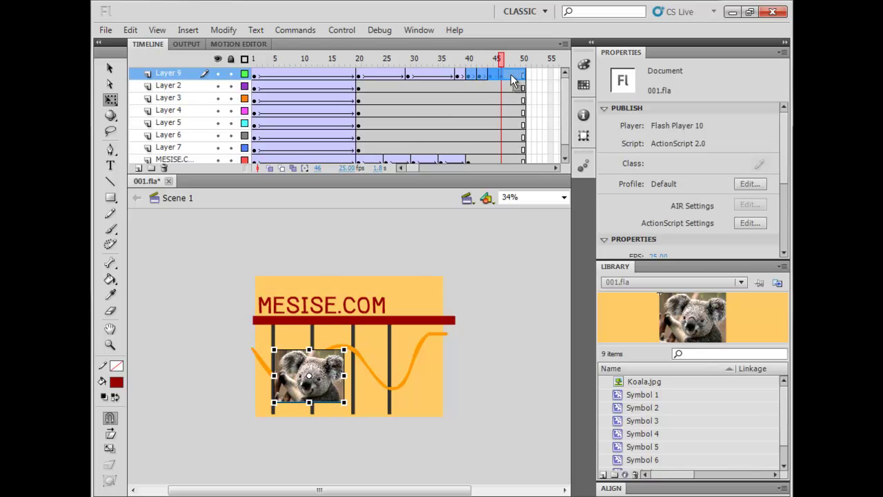
left_click(499, 111)
key("ctrl+Return")
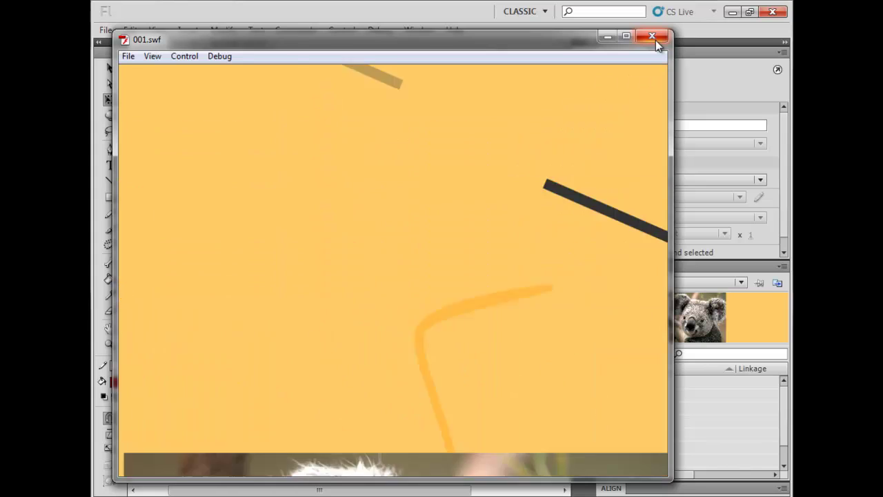
left_click_drag(525, 38, 535, 51)
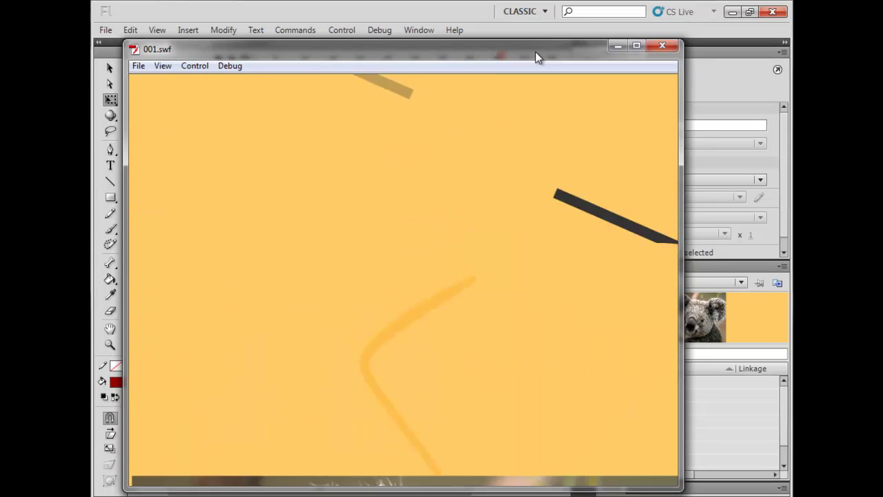